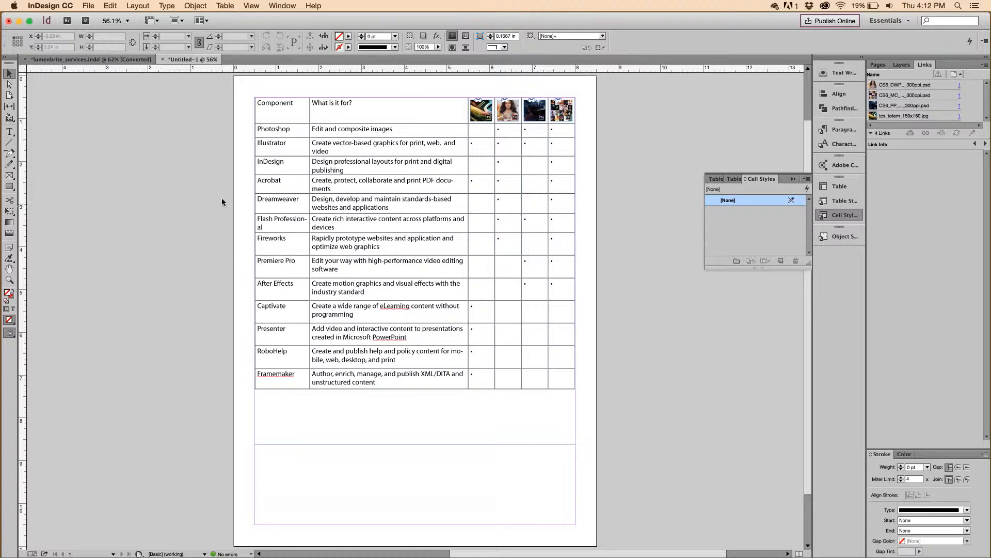
left_click(9, 132)
left_click_drag(44, 127, 162, 236)
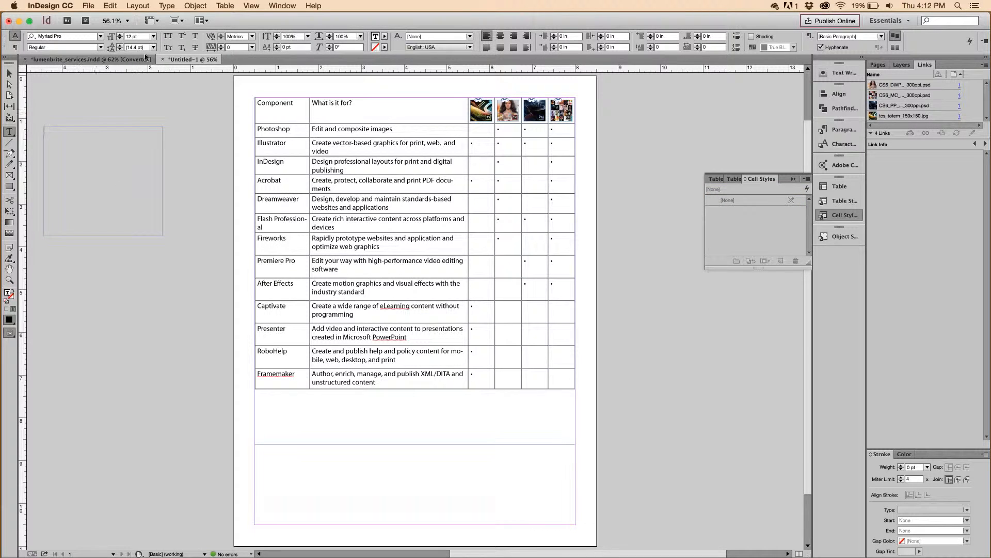
left_click(218, 5)
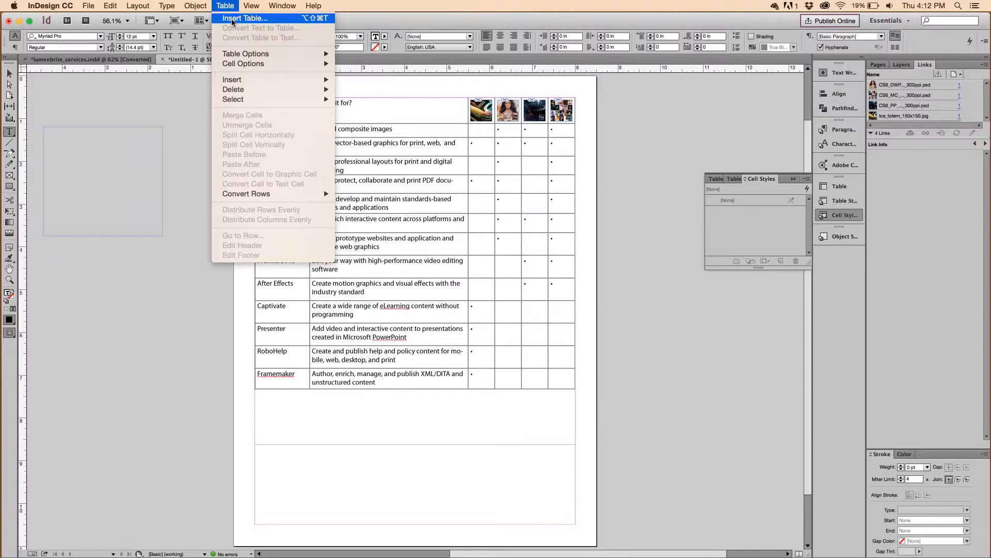
left_click(232, 20)
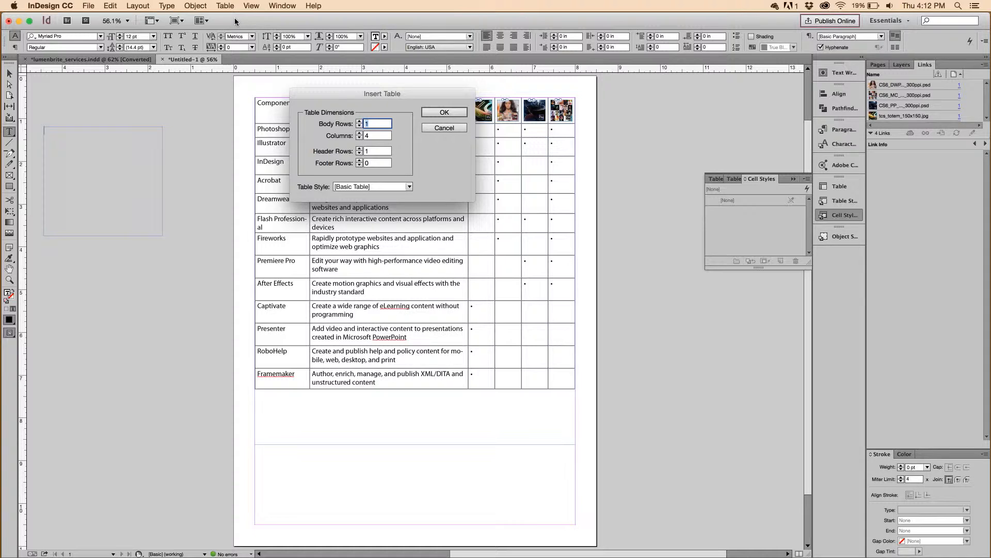
left_click(458, 129)
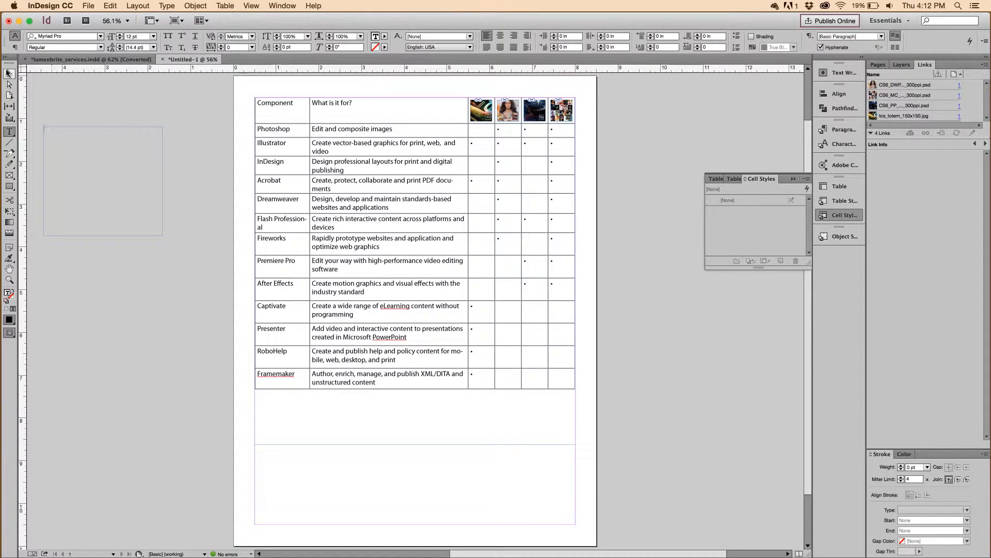
left_click(9, 73)
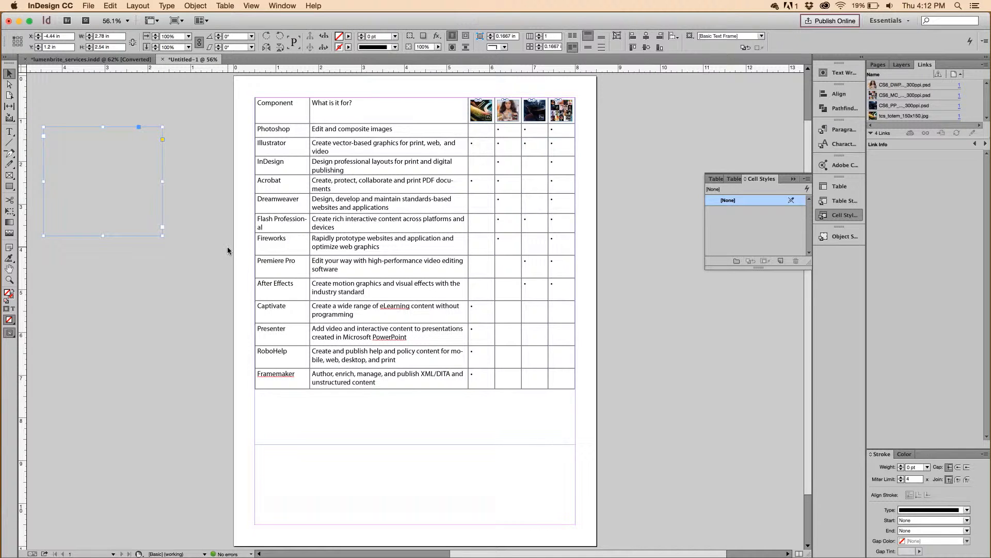
key("Delete")
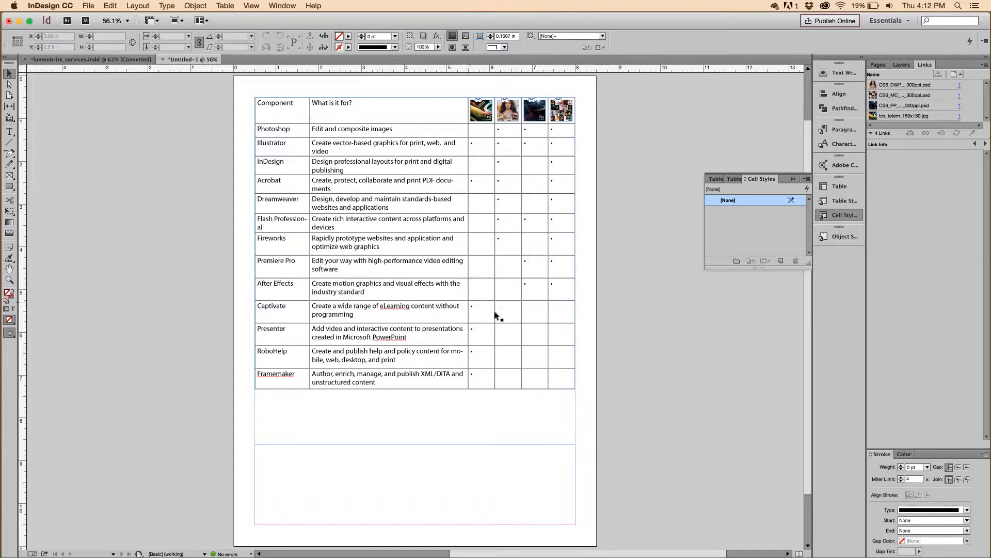
Select the table's body cells and its header row, and review the row conversion options available for the header row
double_click(529, 353)
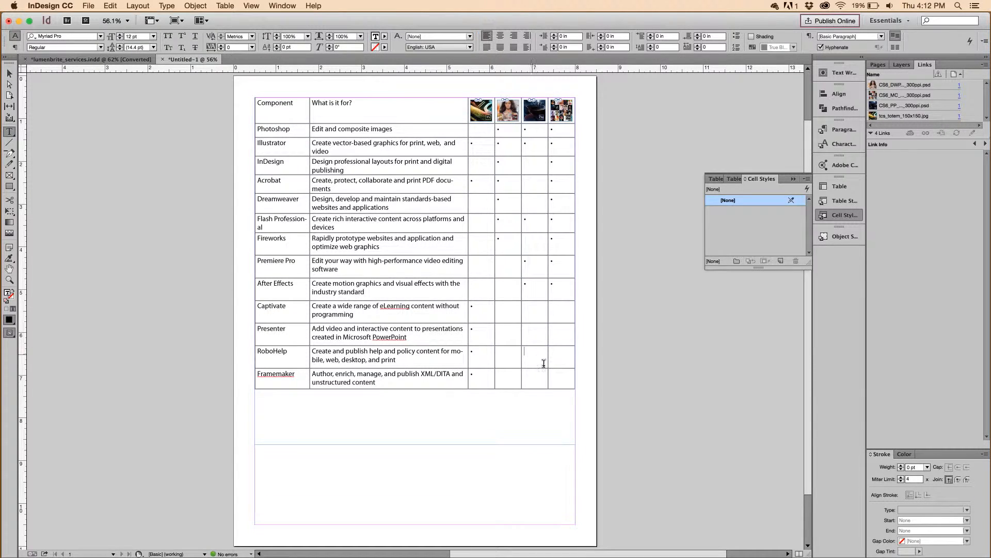
left_click_drag(556, 372, 365, 112)
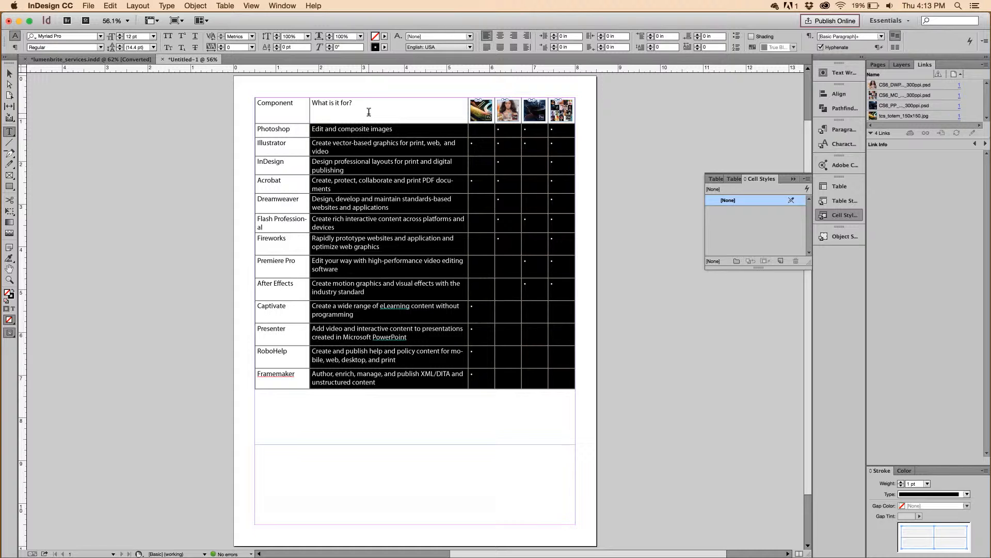
left_click_drag(369, 112, 364, 117)
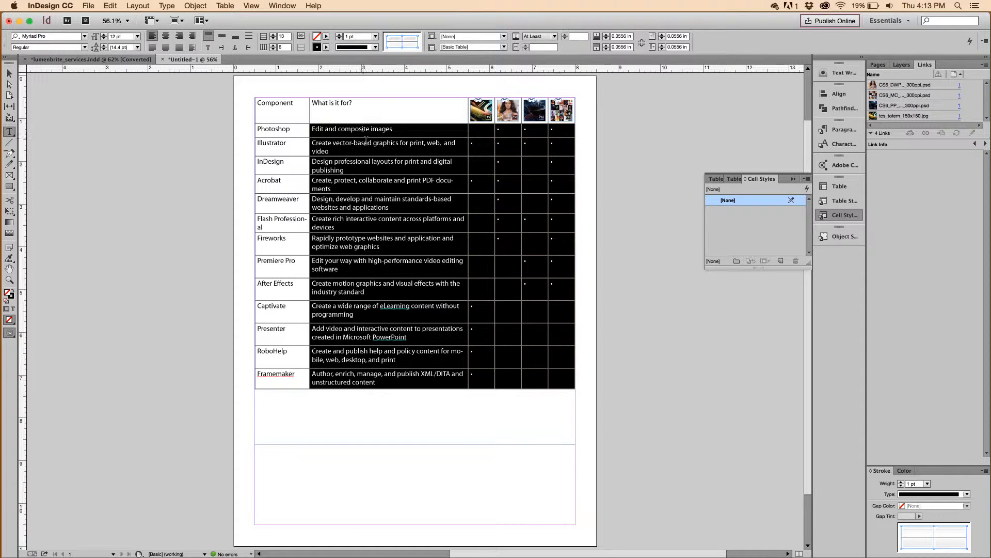
left_click(354, 112)
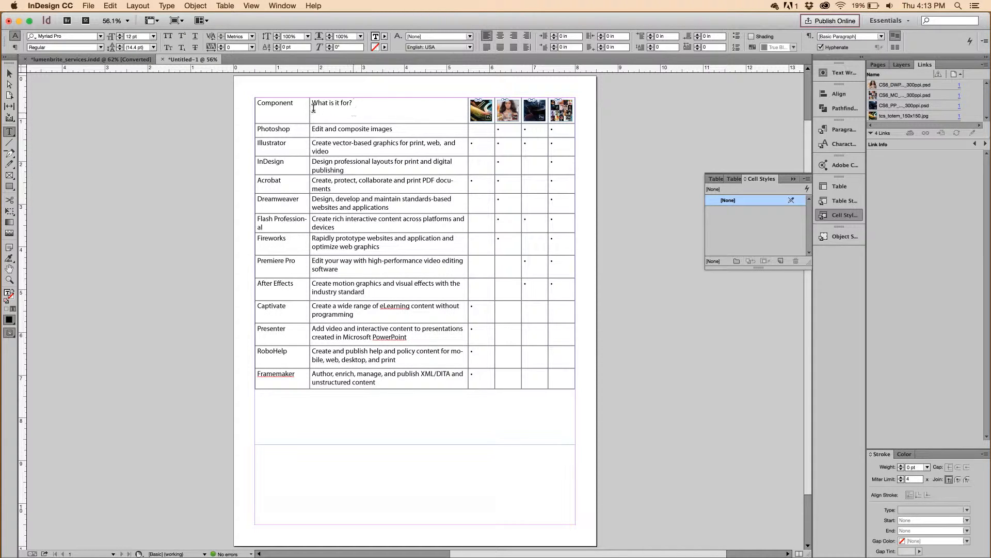
left_click(252, 113)
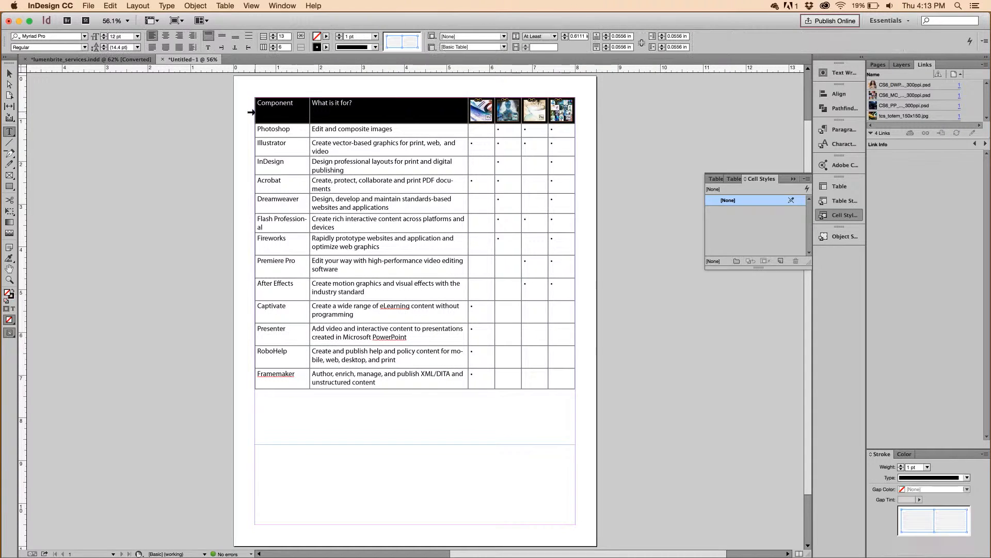
left_click(221, 7)
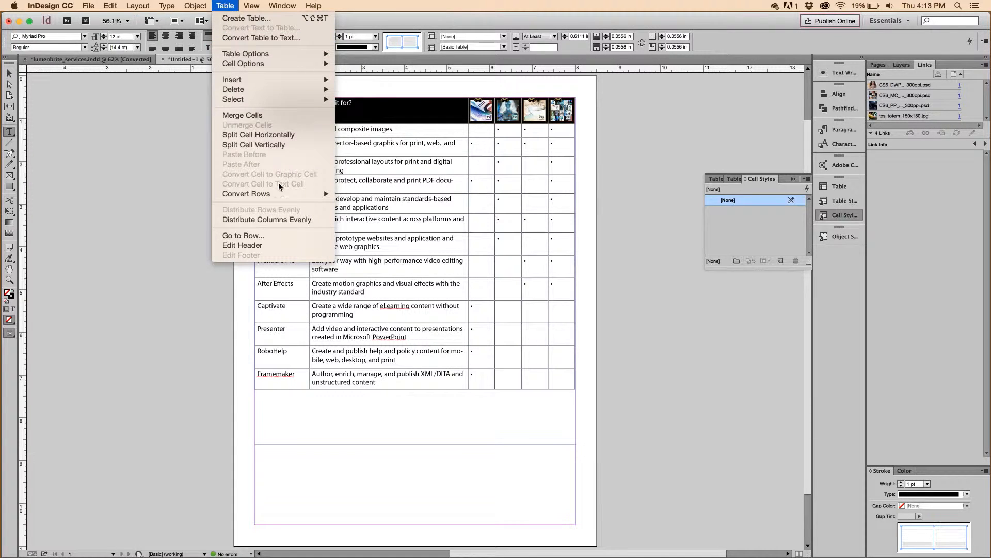
mouse_move(279, 194)
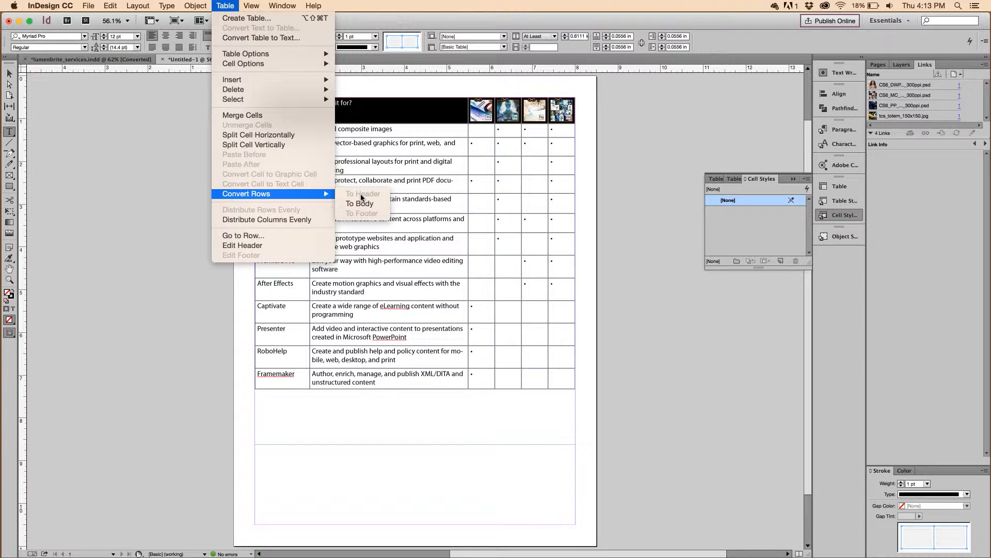
left_click(401, 149)
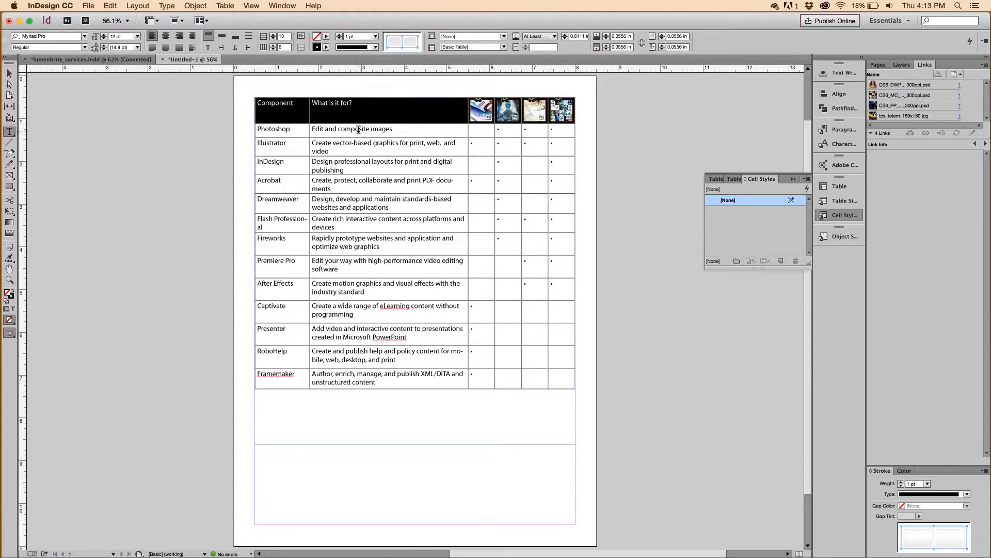
left_click(319, 119)
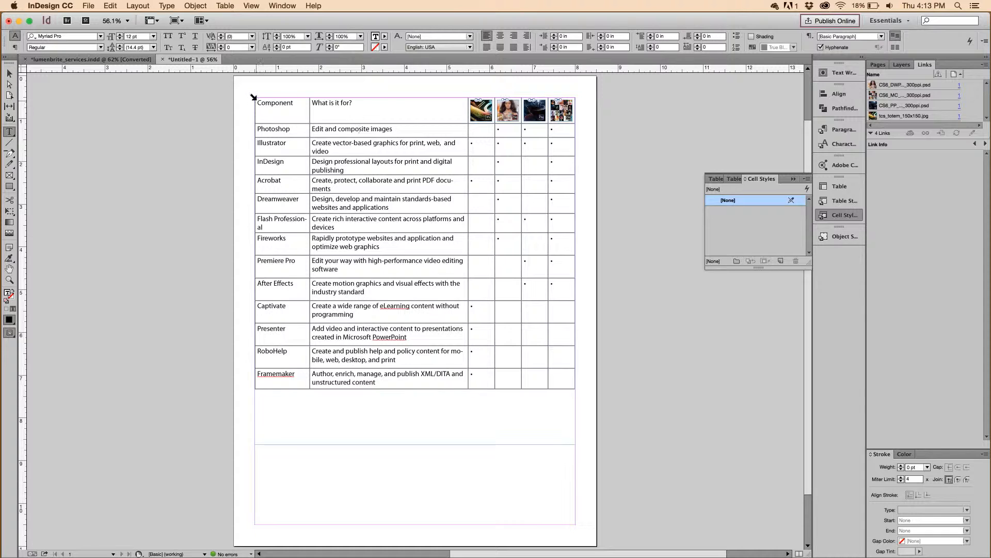
Select the entire table, check its cell style and table style for overrides, review the available style types, and deselect the table
left_click(253, 97)
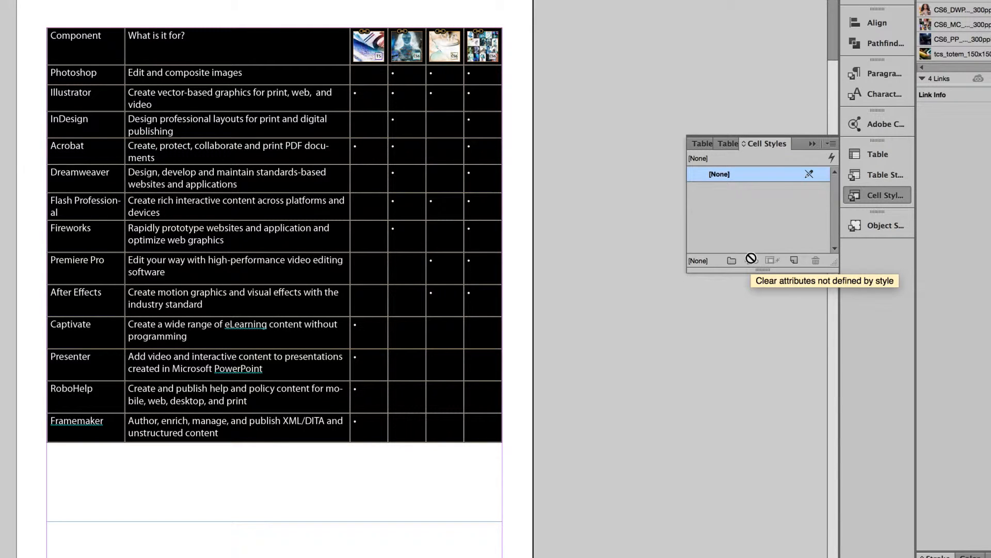
left_click(868, 176)
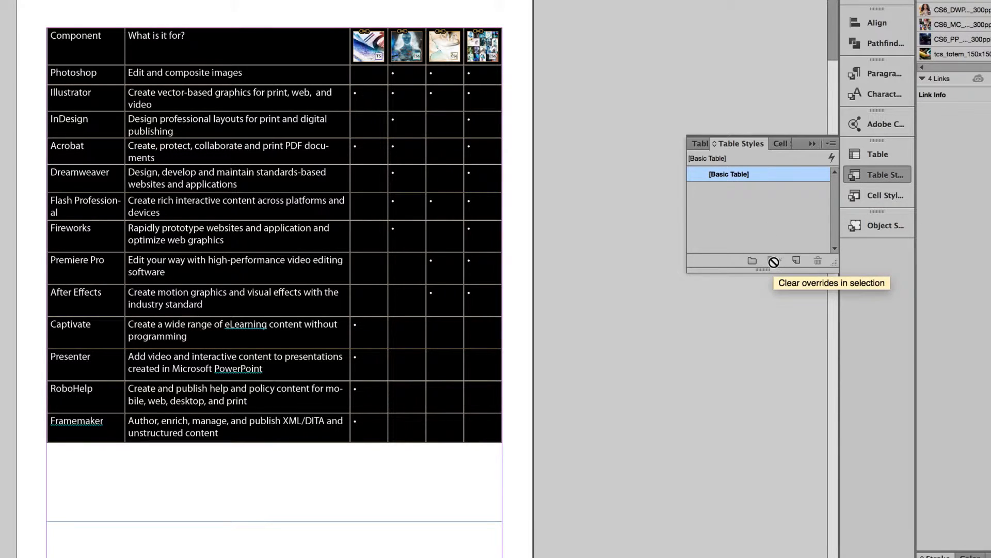
left_click(871, 182)
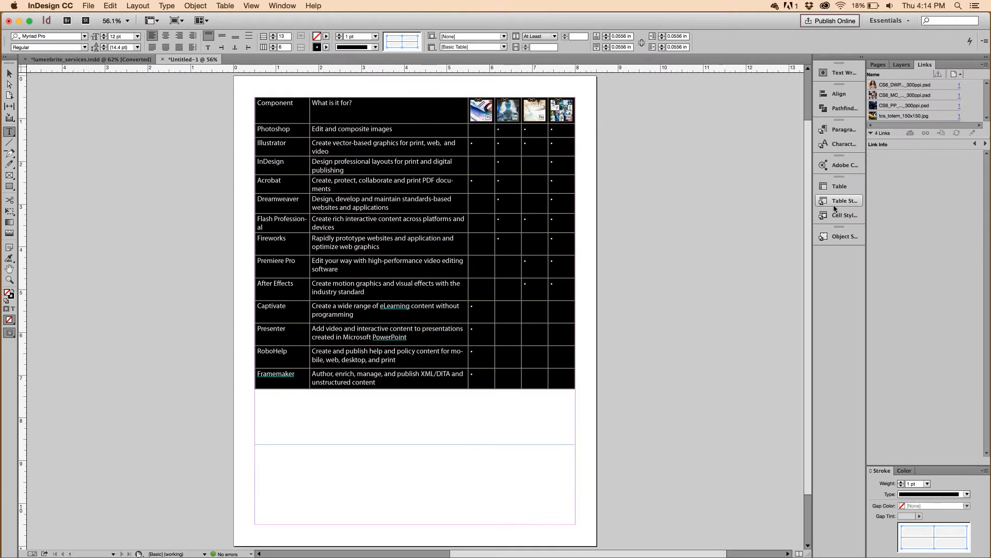
left_click(293, 8)
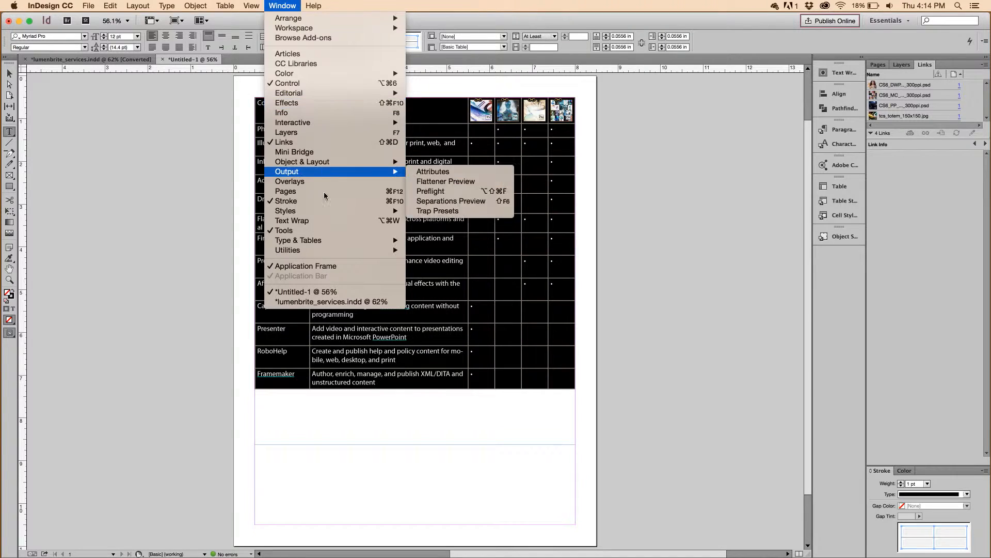
mouse_move(328, 213)
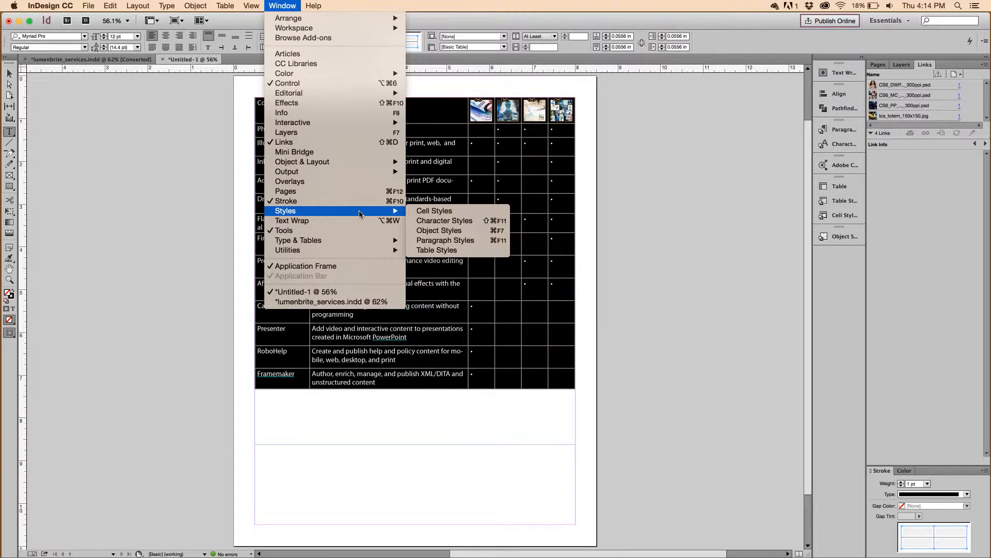
left_click(240, 170)
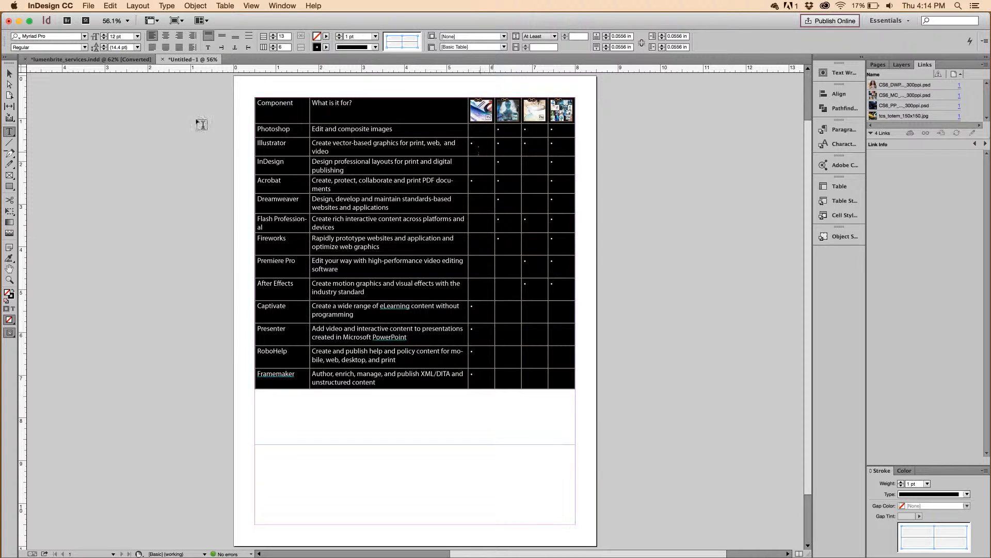
left_click(10, 74)
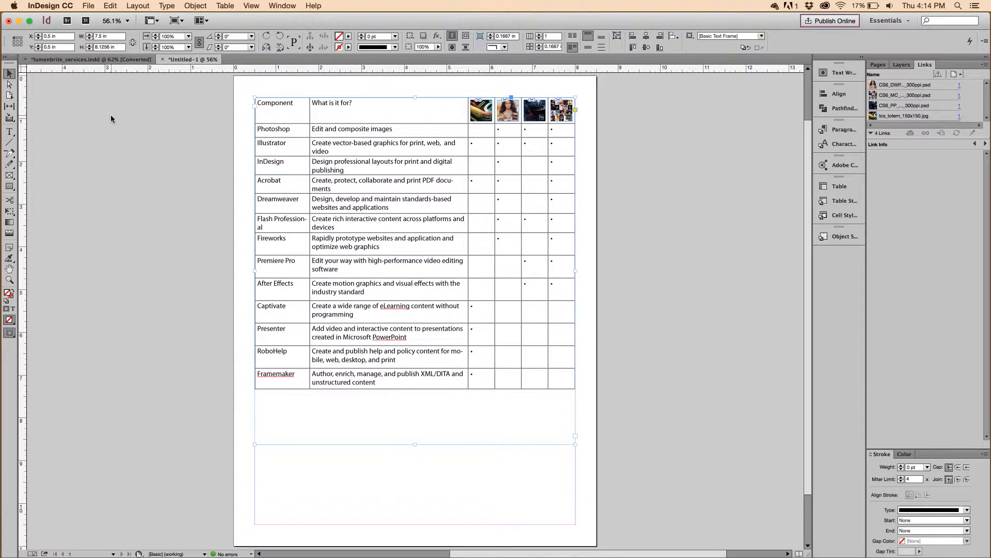
left_click(161, 123)
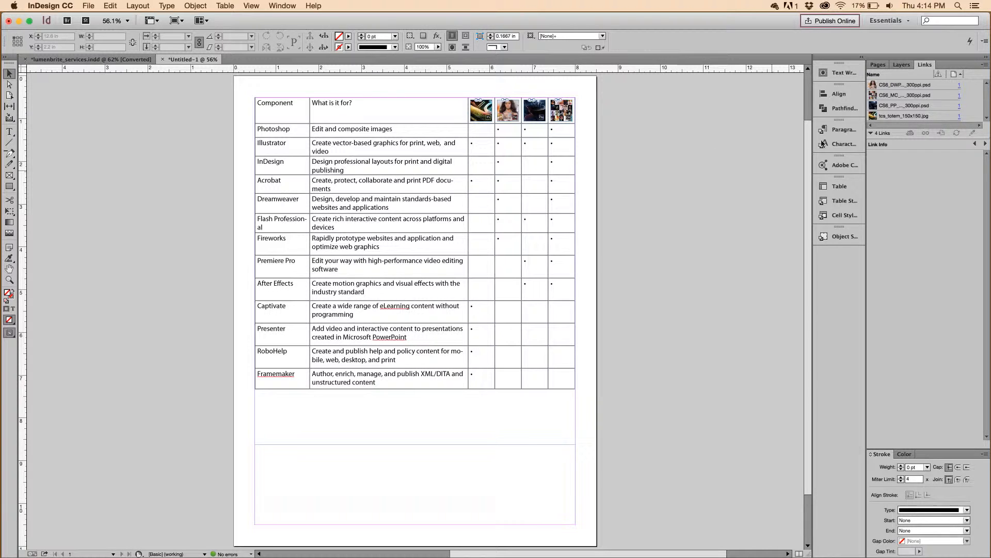
Check the basic character formats of the [Basic Paragraph] style
left_click(839, 130)
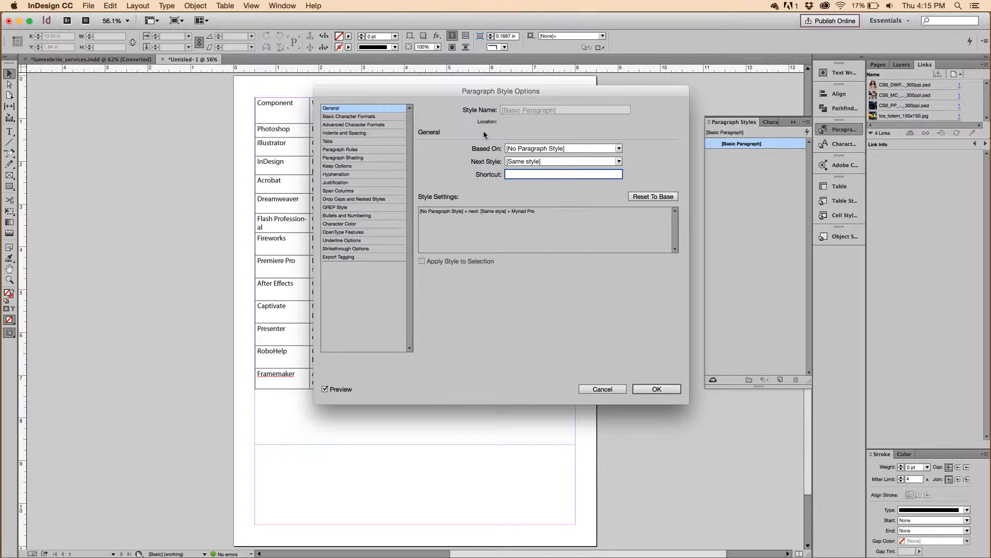
left_click(381, 116)
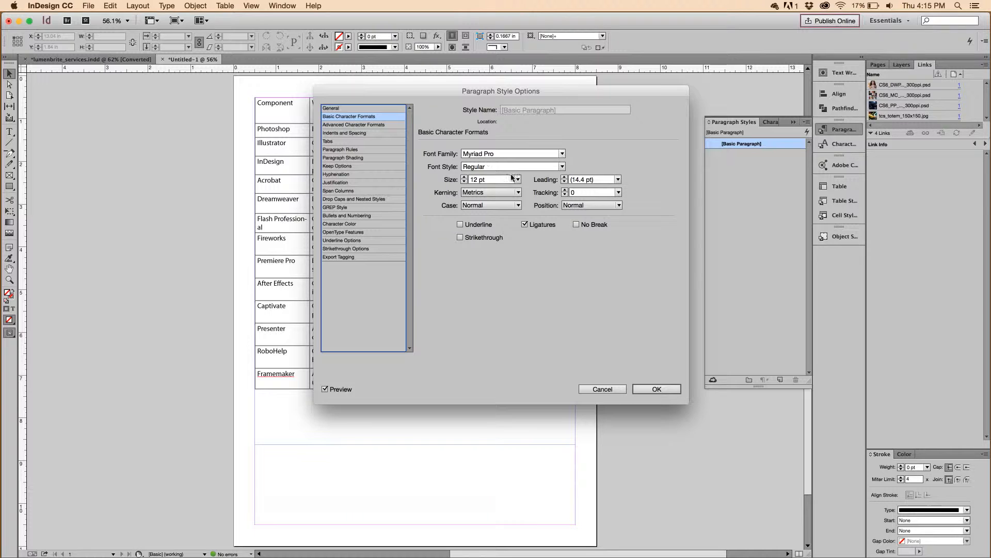
left_click(650, 389)
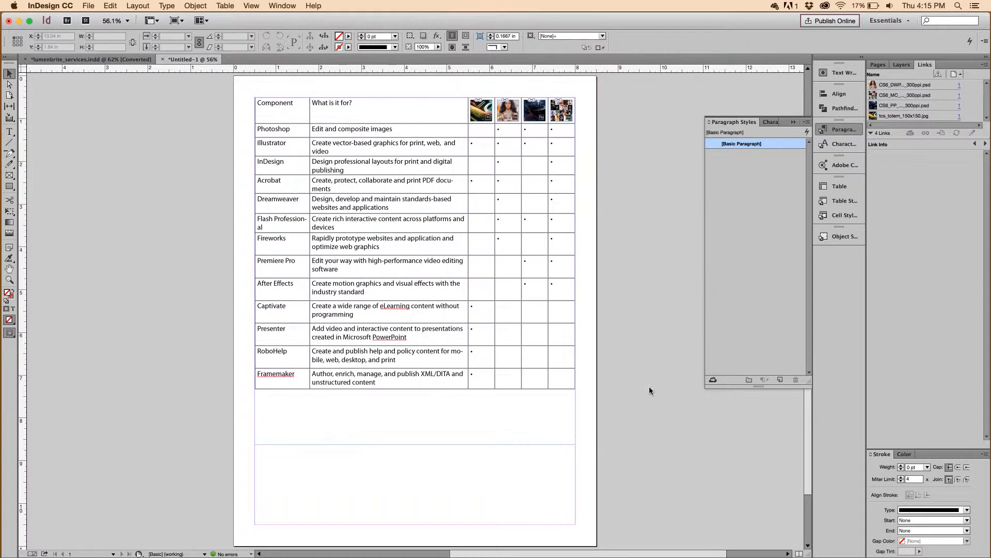
Create a paragraph style named "Header Table Text" based on [Basic Paragraph]
left_click(779, 379)
double_click(770, 155)
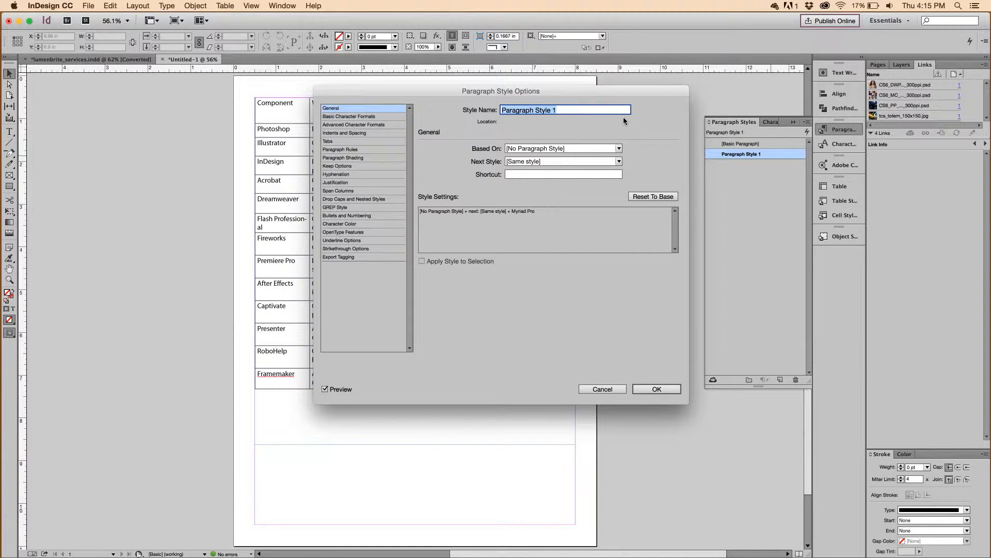
type("Header Table Text")
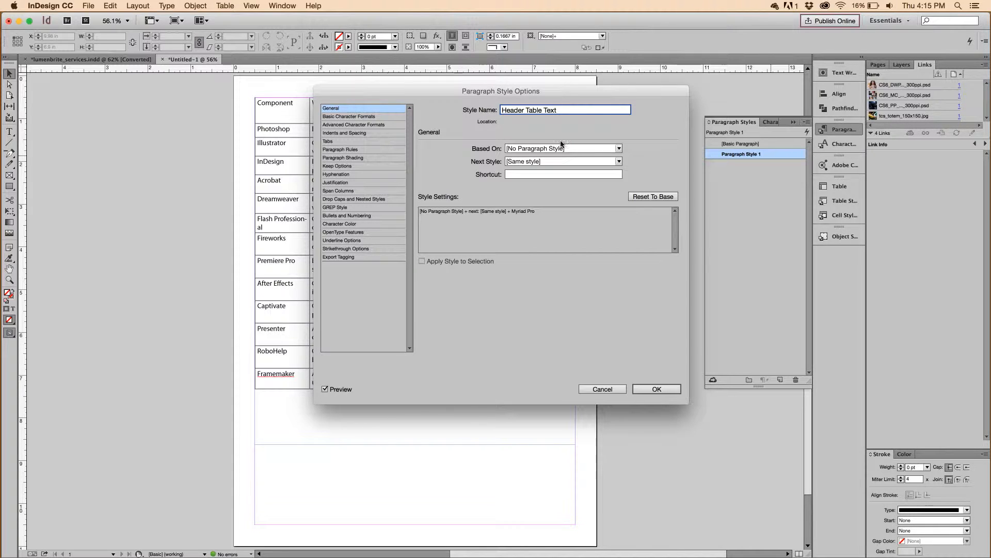
left_click(619, 149)
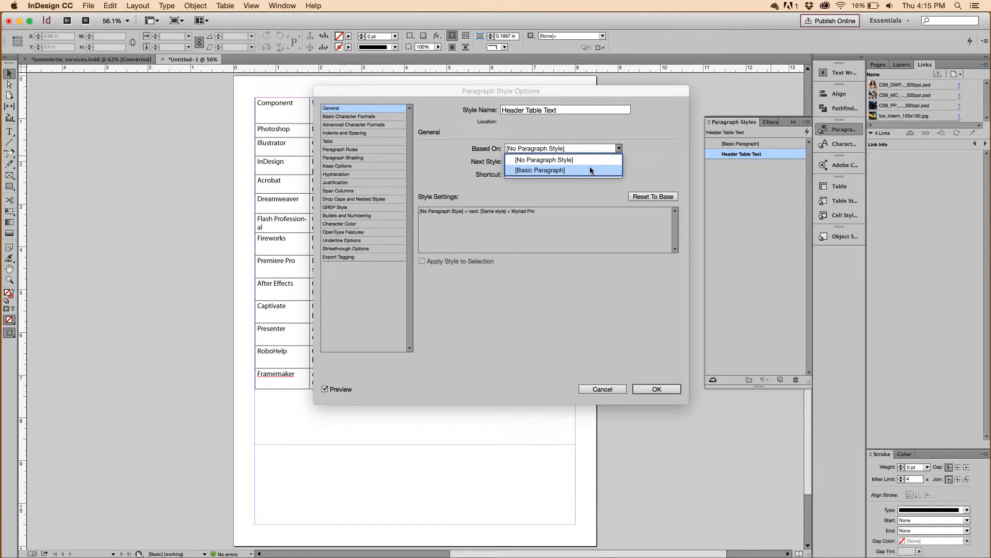
left_click(590, 167)
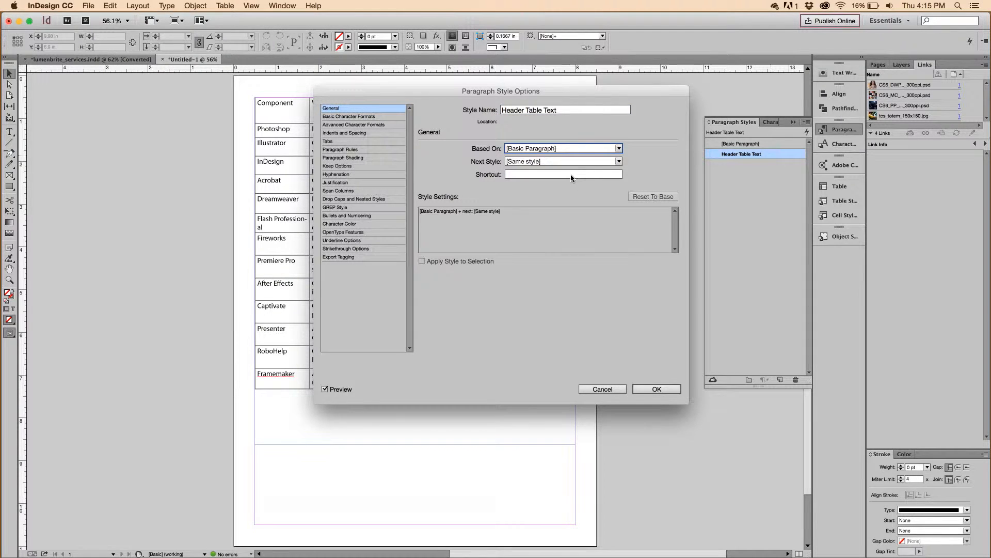
Set the Header Table Text style's font style to Semibold and raise its font size by one increment
left_click(381, 116)
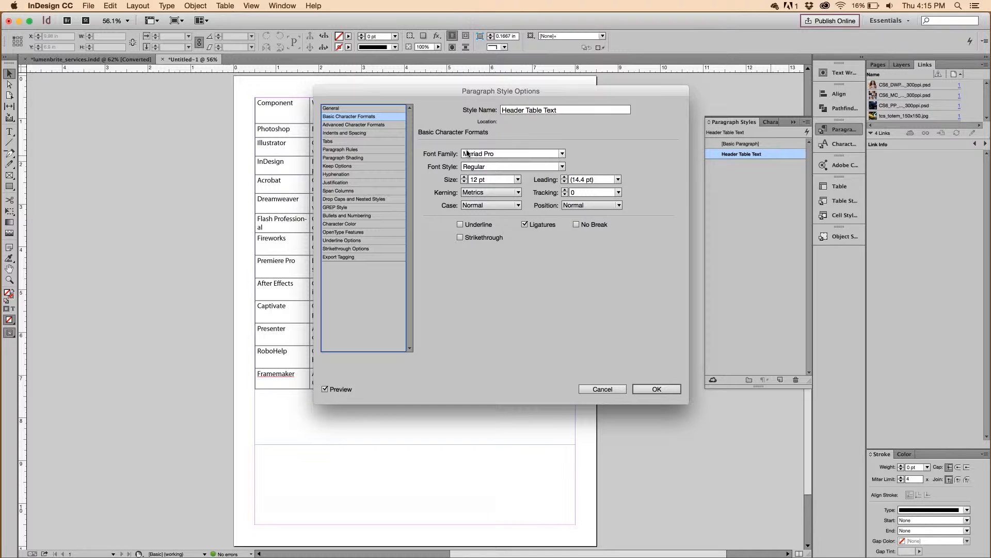
left_click(562, 167)
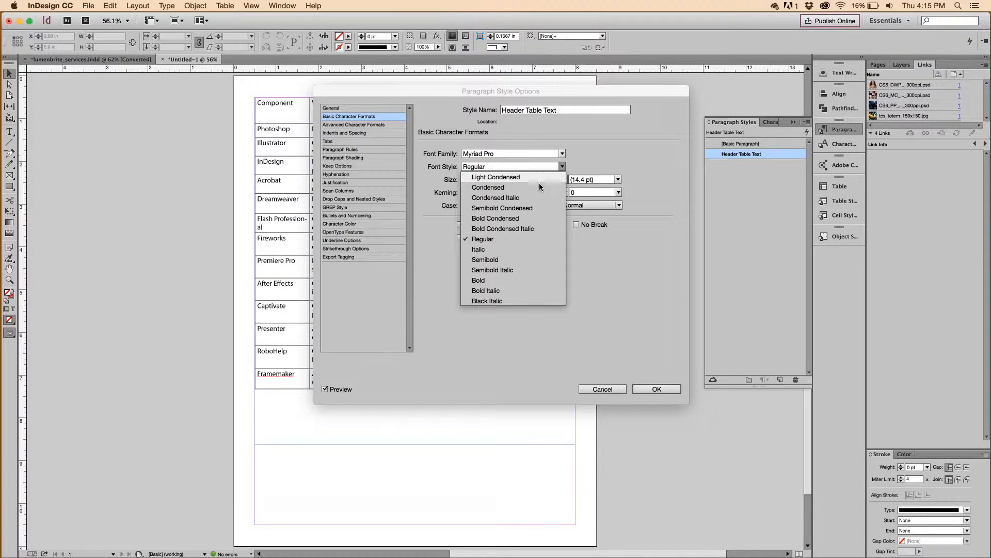
left_click(509, 257)
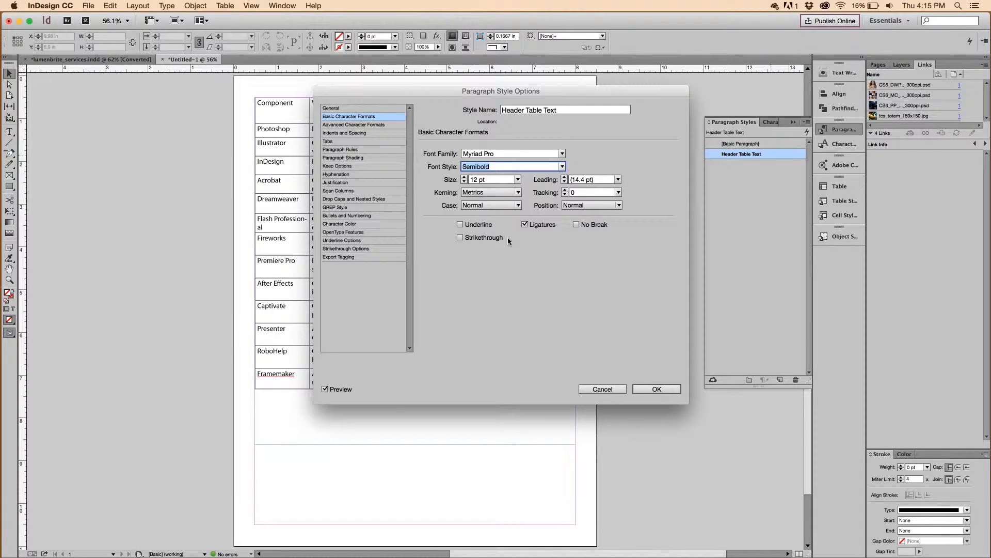
left_click(465, 177)
Set the Header Table Text style's character color to [Paper] and uncover the table's header row
left_click(378, 224)
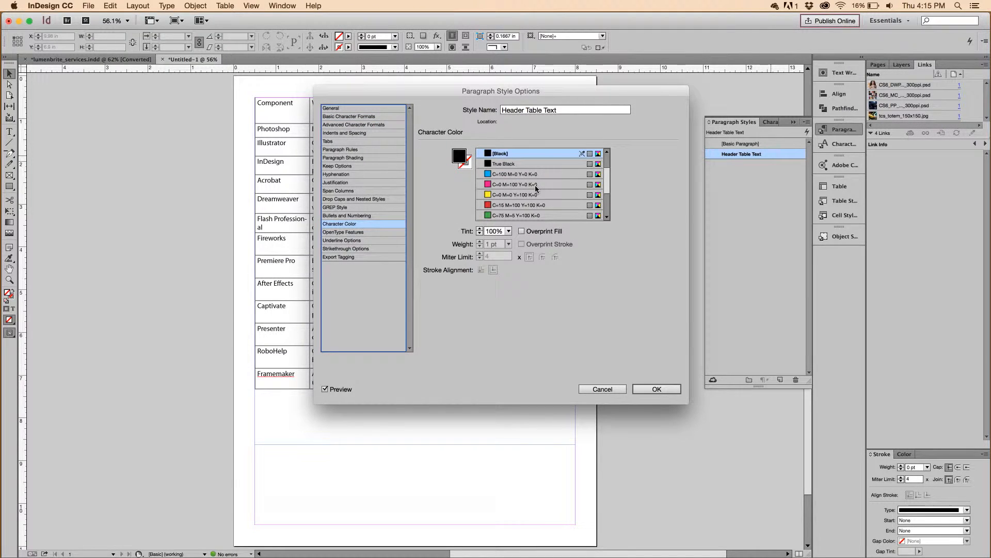
scroll(608, 195, "down", 2)
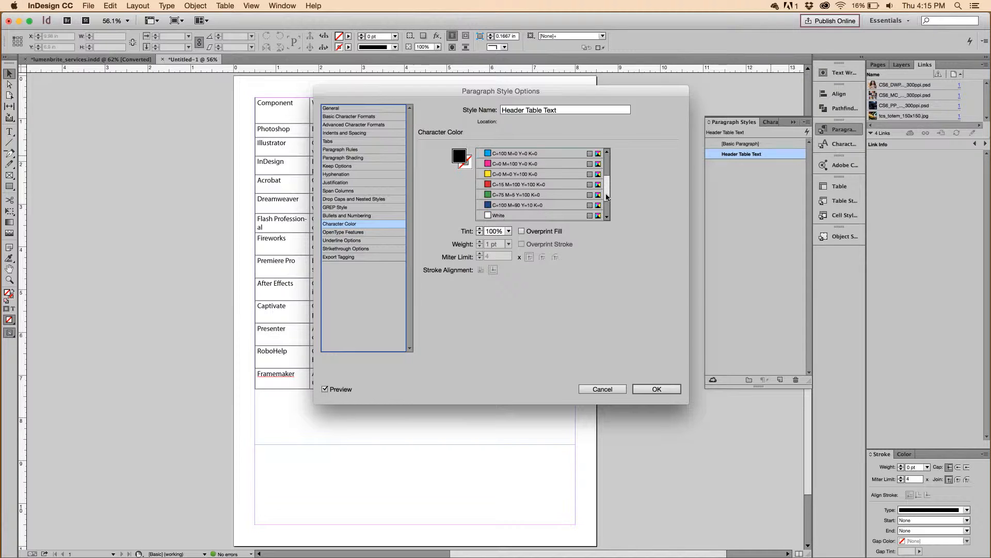
scroll(608, 196, "down", 3)
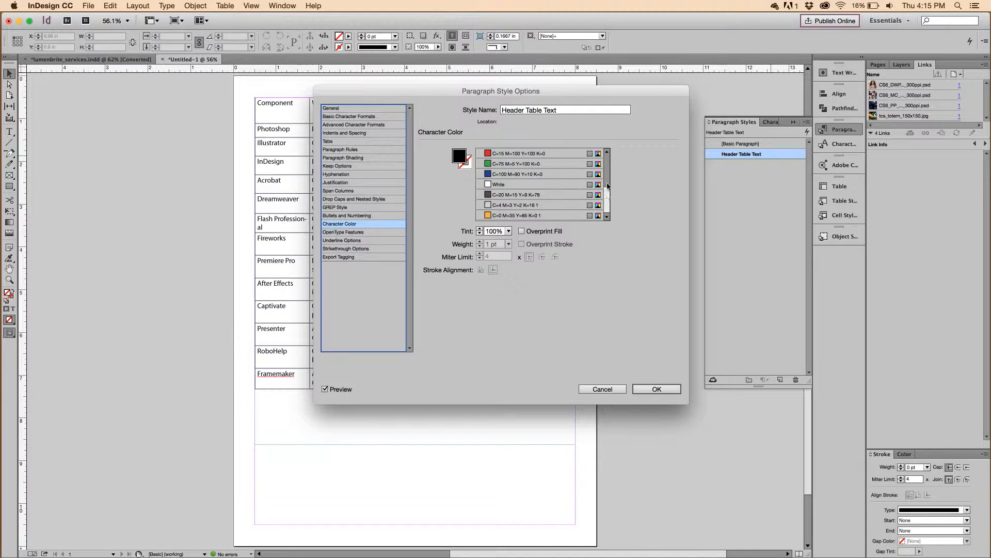
scroll(608, 186, "up", 5)
left_click(561, 175)
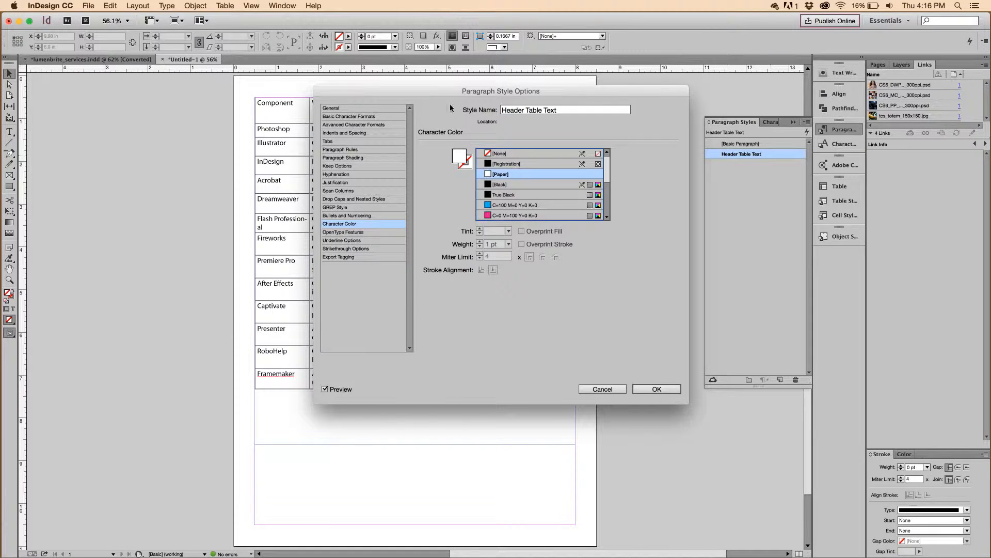
left_click_drag(445, 90, 428, 136)
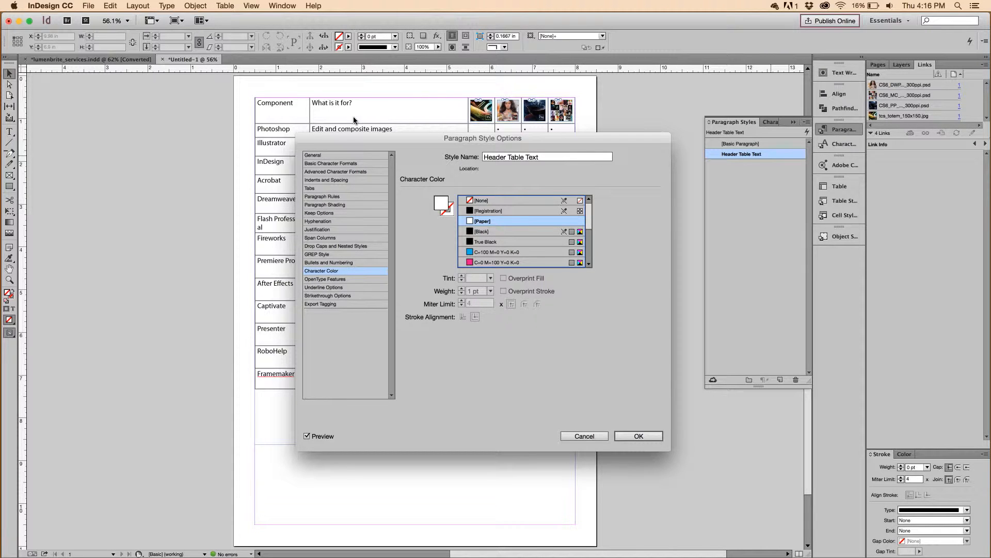
Set the Header Table Text style's alignment to Center and save the style
left_click(350, 181)
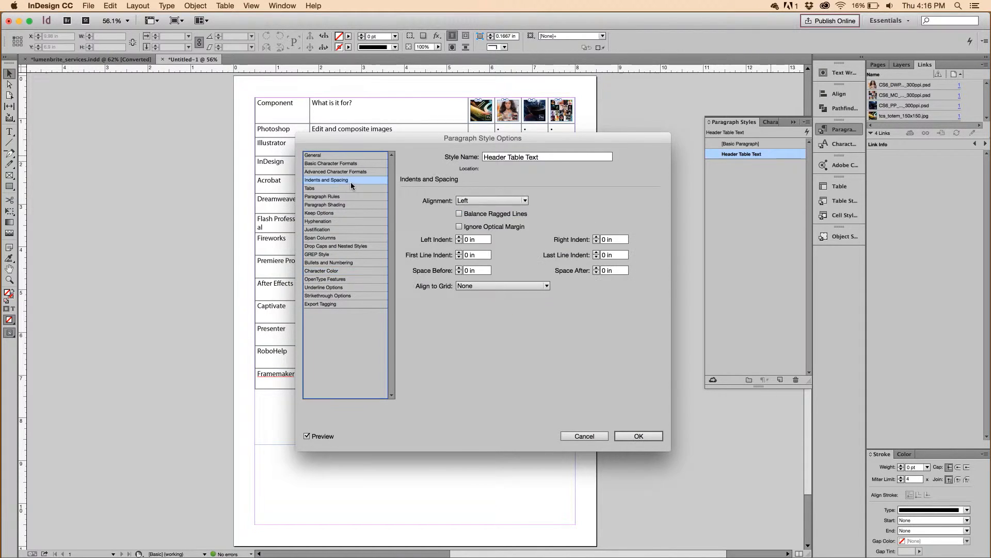
left_click(506, 202)
left_click(514, 221)
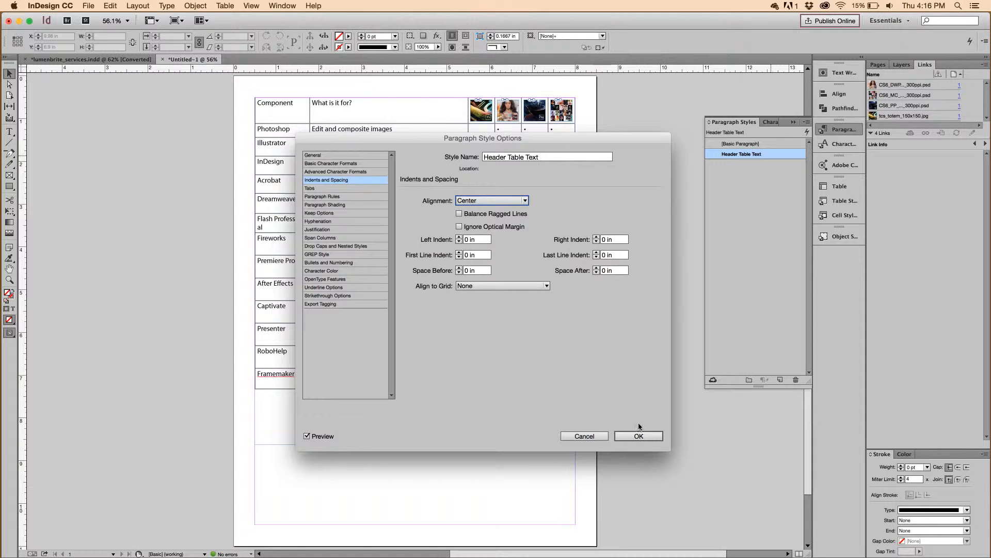
left_click(633, 439)
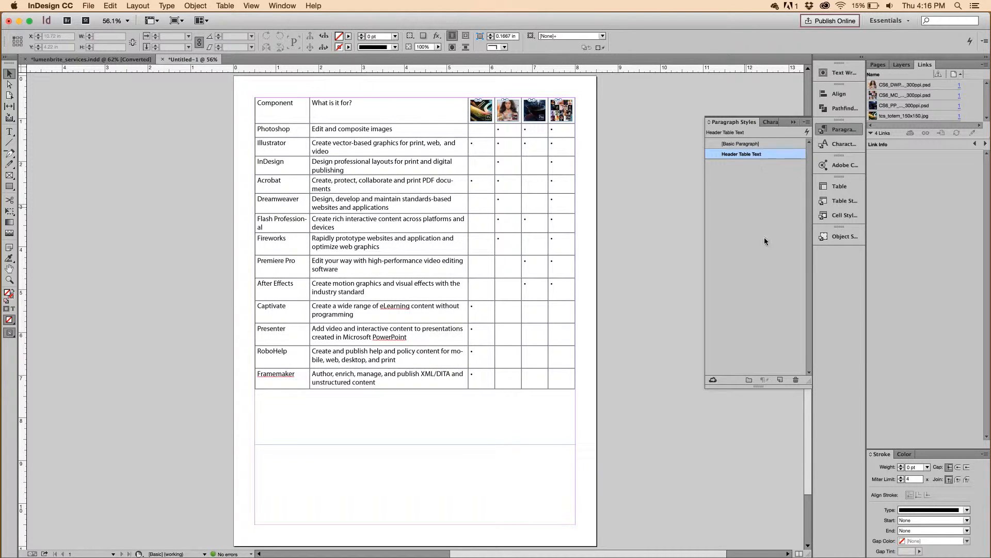
Create a paragraph style named "Body Table Text" based on [Basic Paragraph]
left_click(781, 380)
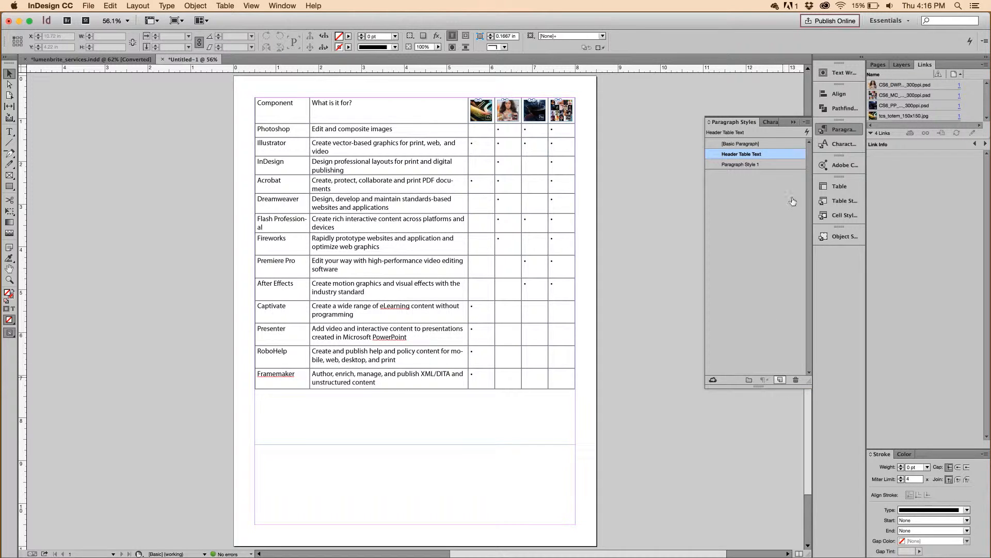
double_click(784, 165)
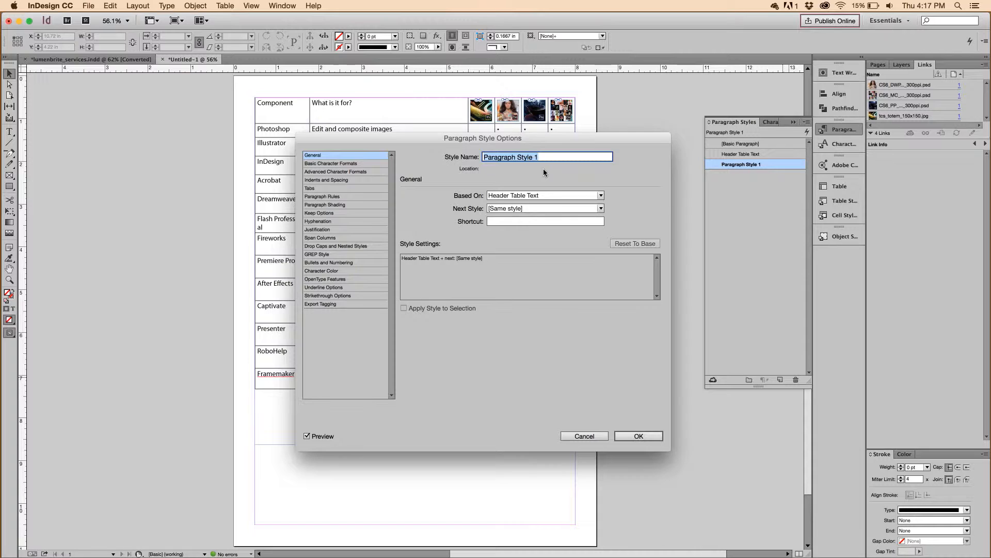
key("BackSpace")
type("Body Table Text")
left_click(602, 195)
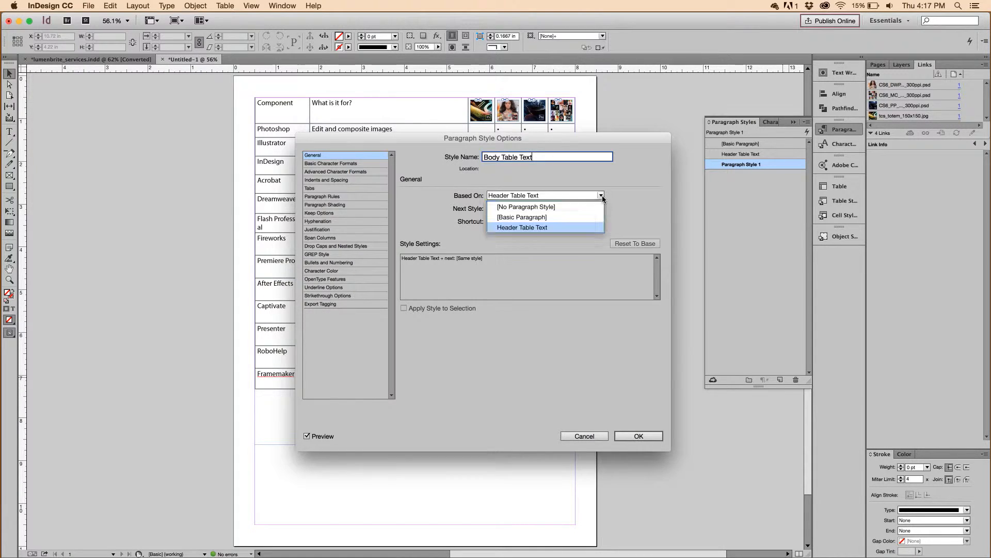
left_click(585, 217)
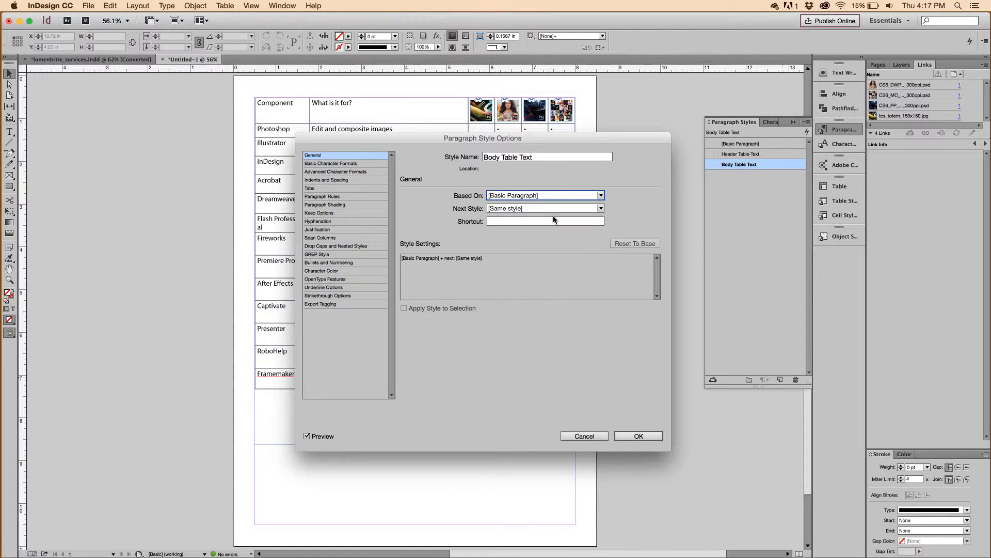
Set the Body Table Text style to 11 pt Condensed and raise its leading by one increment
left_click(365, 163)
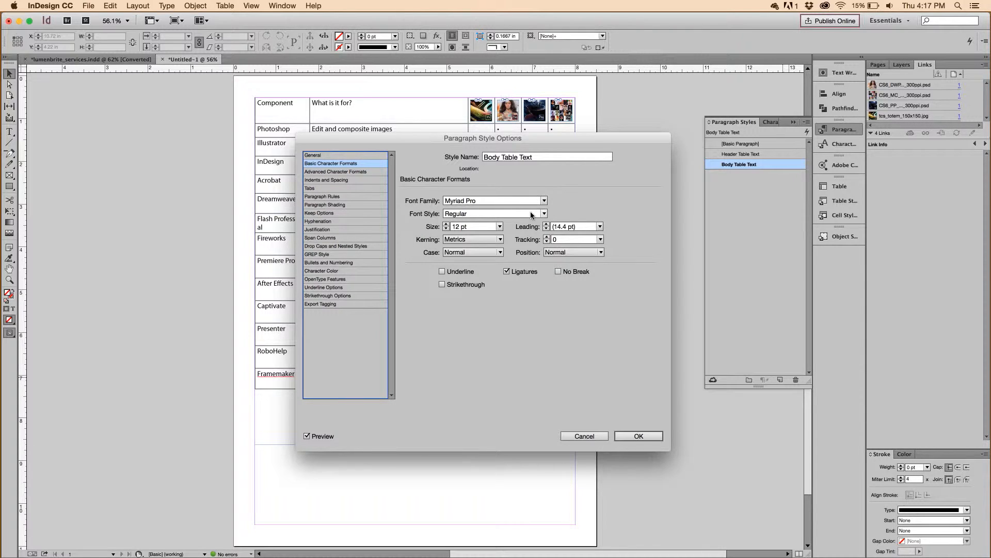
left_click(446, 228)
left_click(544, 214)
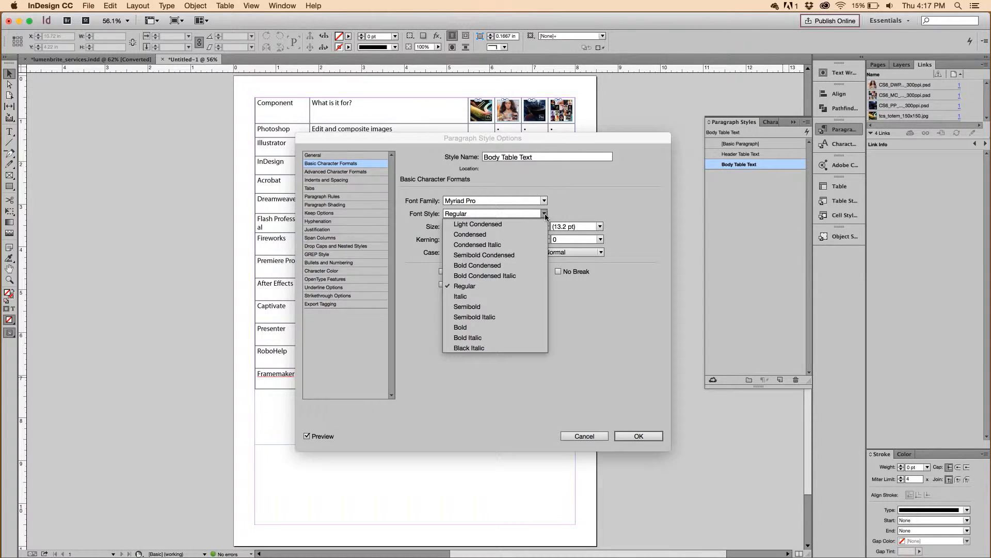
left_click(525, 235)
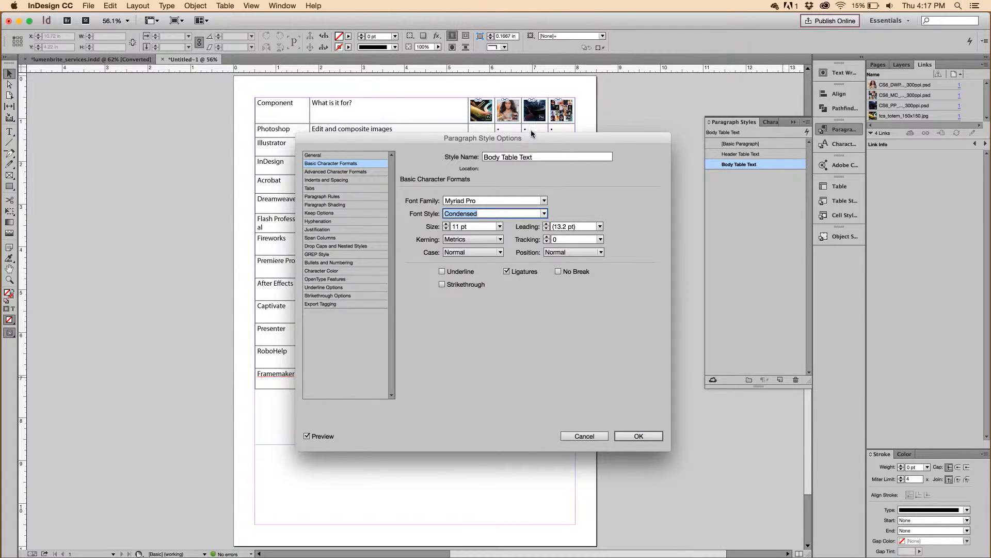
left_click_drag(526, 141, 609, 147)
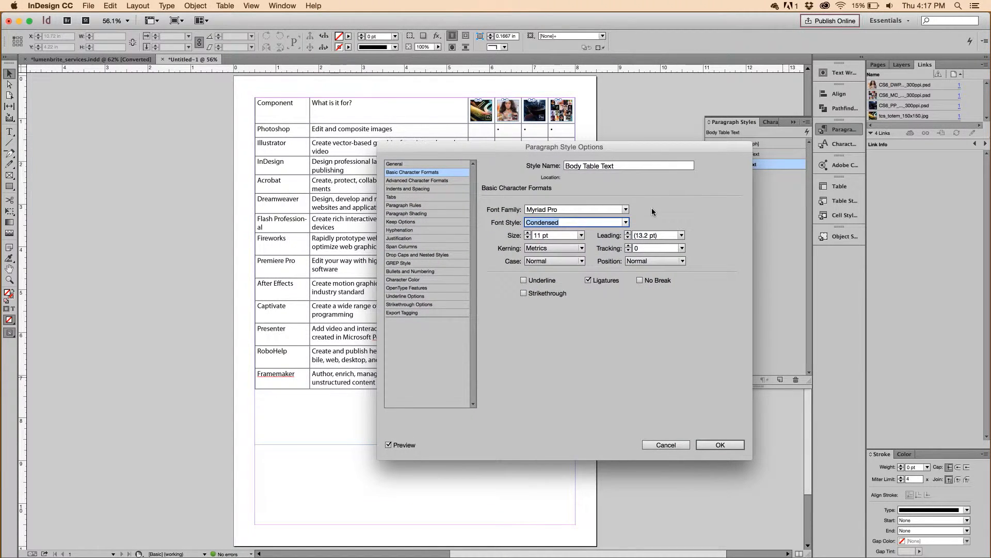
left_click(629, 233)
Set the Body Table Text style's character color to True Black at 80% tint and save the style
left_click(435, 279)
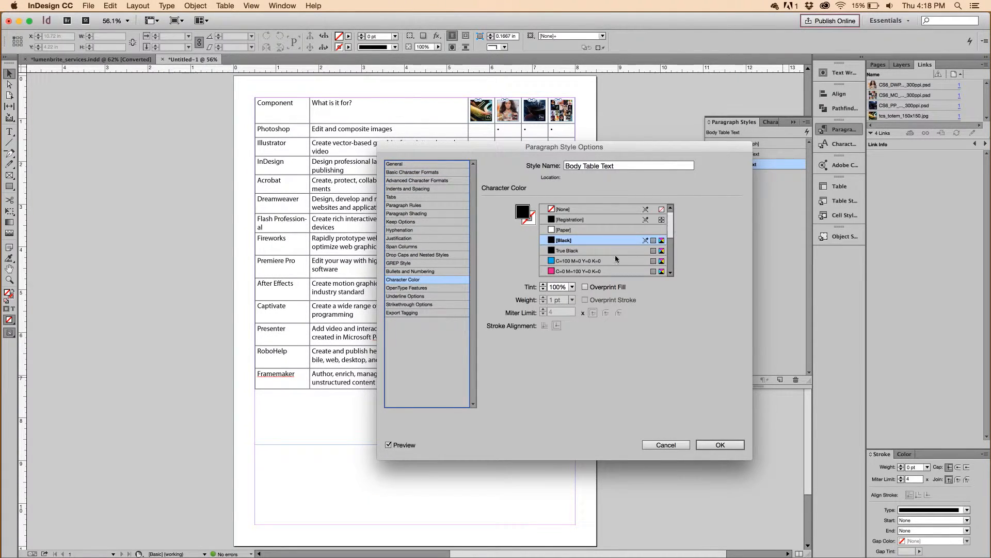
left_click(601, 249)
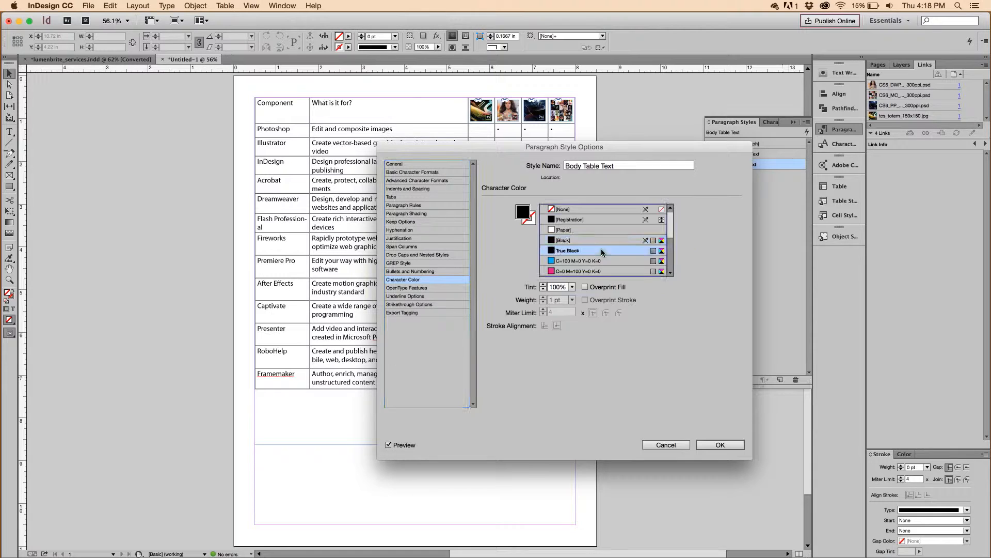
left_click(571, 288)
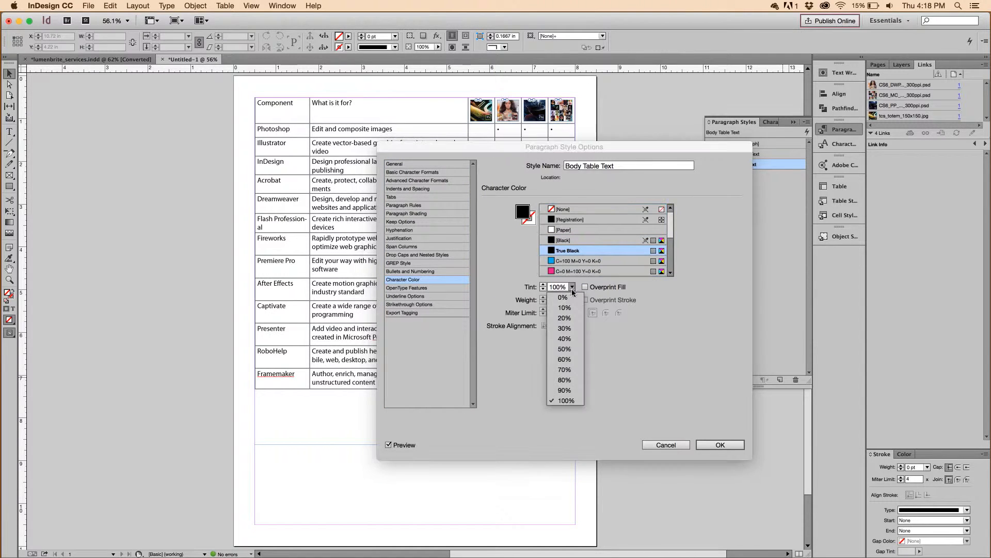
left_click(564, 381)
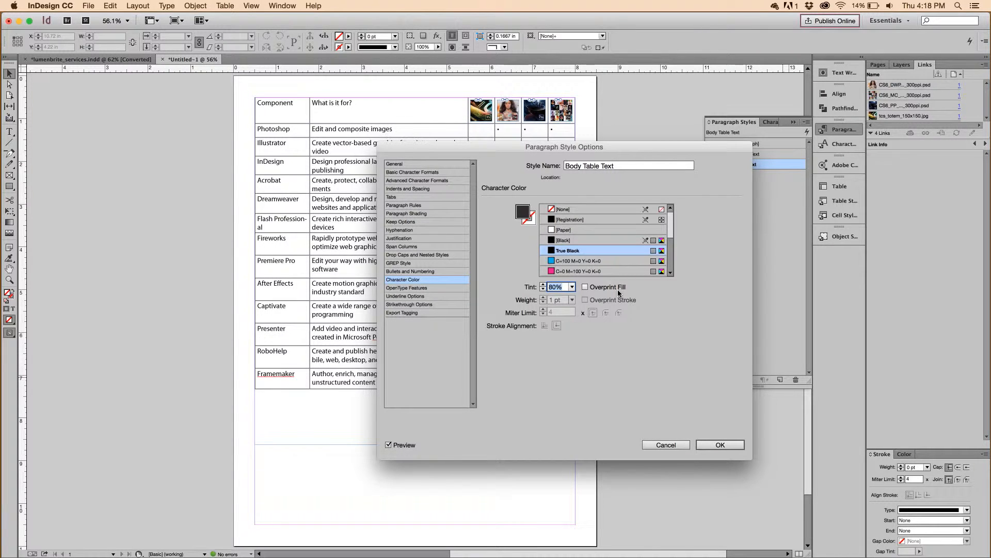
left_click(718, 443)
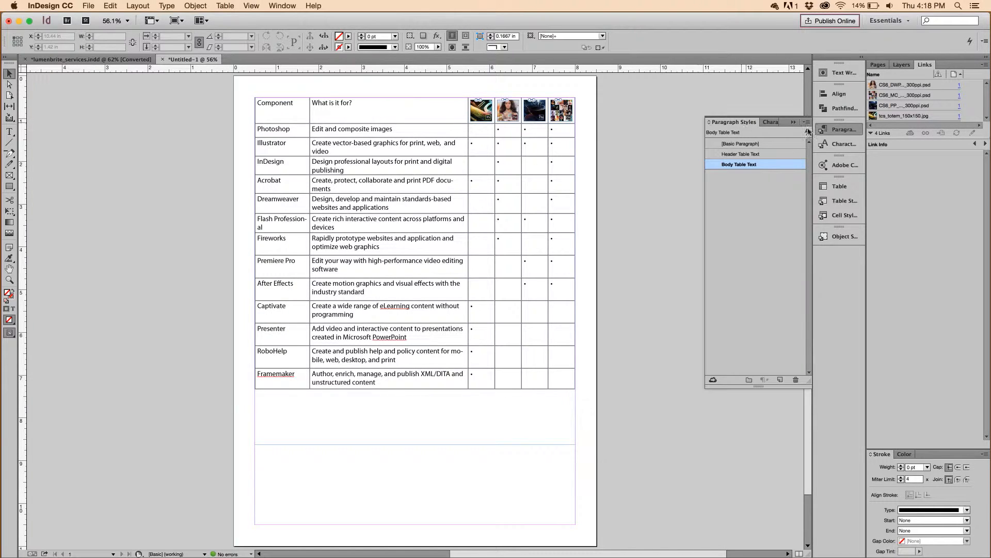
Create a cell style named "Header Cell Style" that uses the Header Table Text paragraph style
left_click(844, 216)
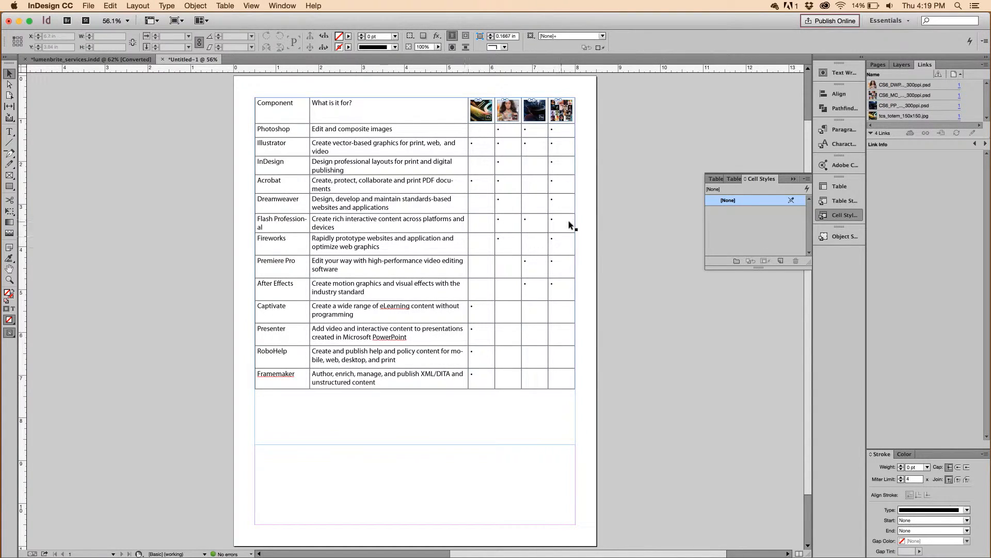
left_click(782, 261)
double_click(751, 211)
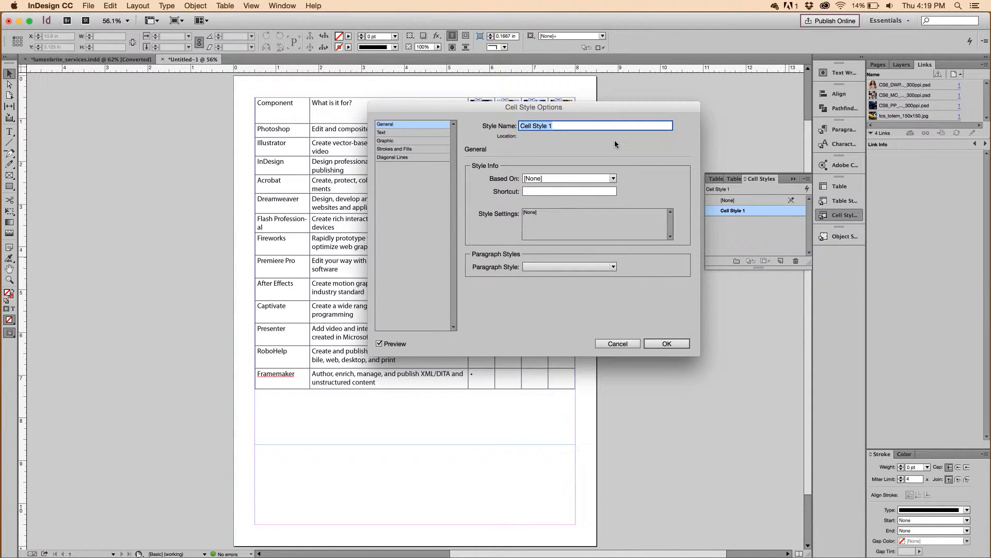
type("Header Cell Style")
left_click(575, 267)
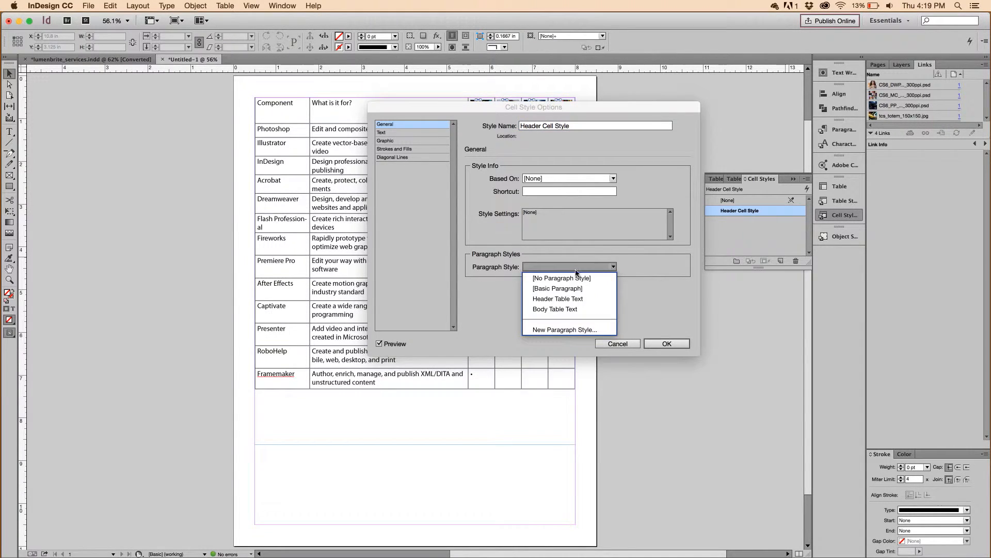
left_click(575, 300)
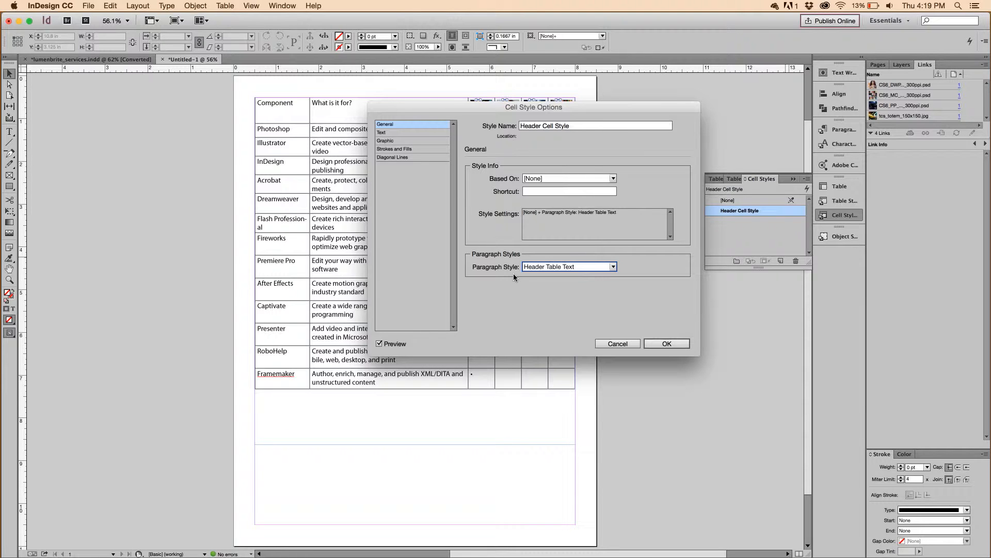
Vertically center the Header Cell Style's text and set linked cell insets of 5 pt on all sides
left_click(434, 133)
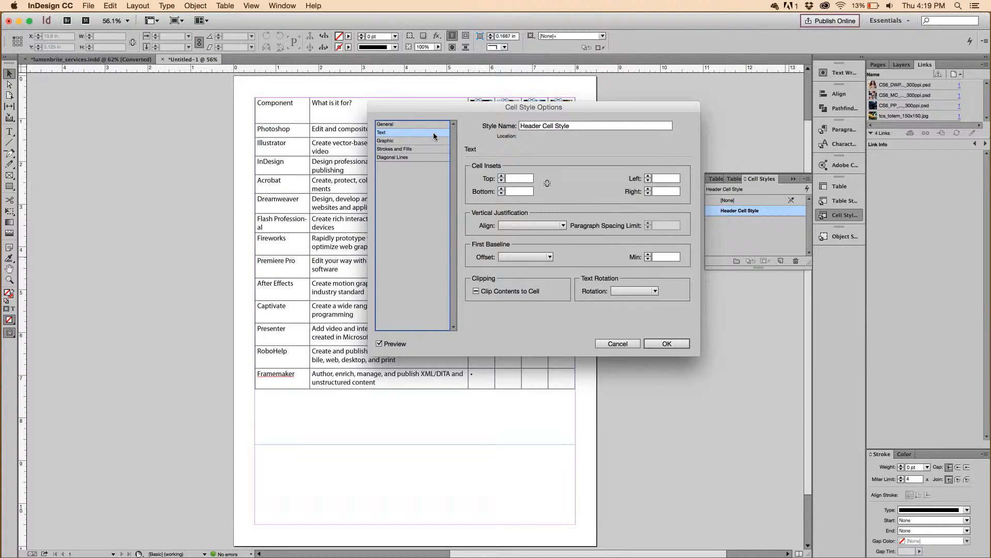
left_click(520, 227)
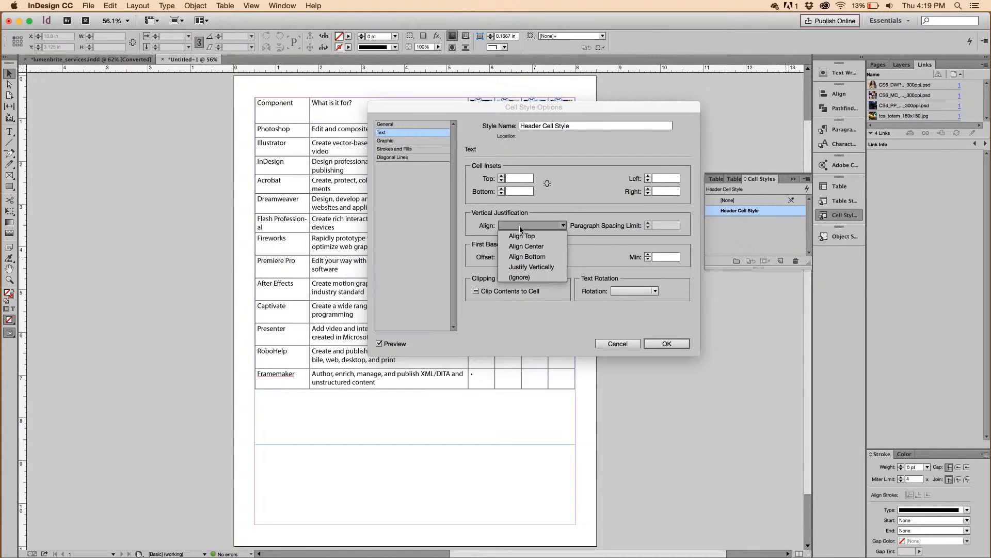
left_click(536, 248)
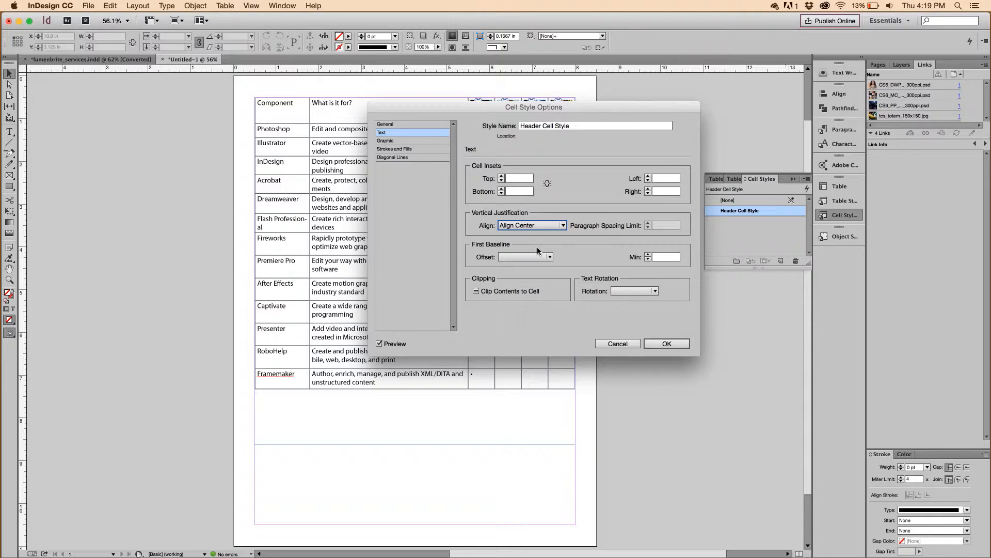
left_click(502, 177)
left_click(548, 183)
left_click(529, 179)
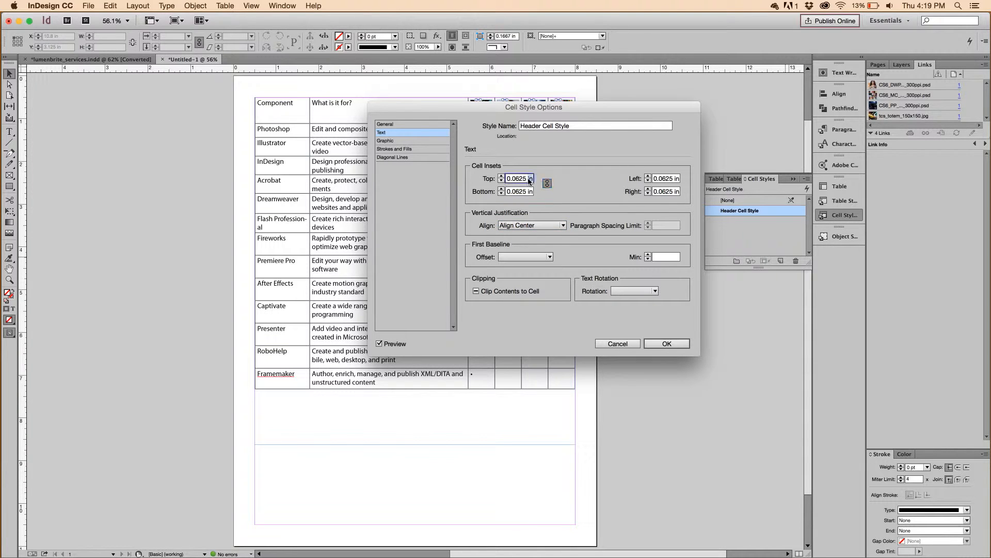
double_click(529, 180)
type("5pt")
key("Tab")
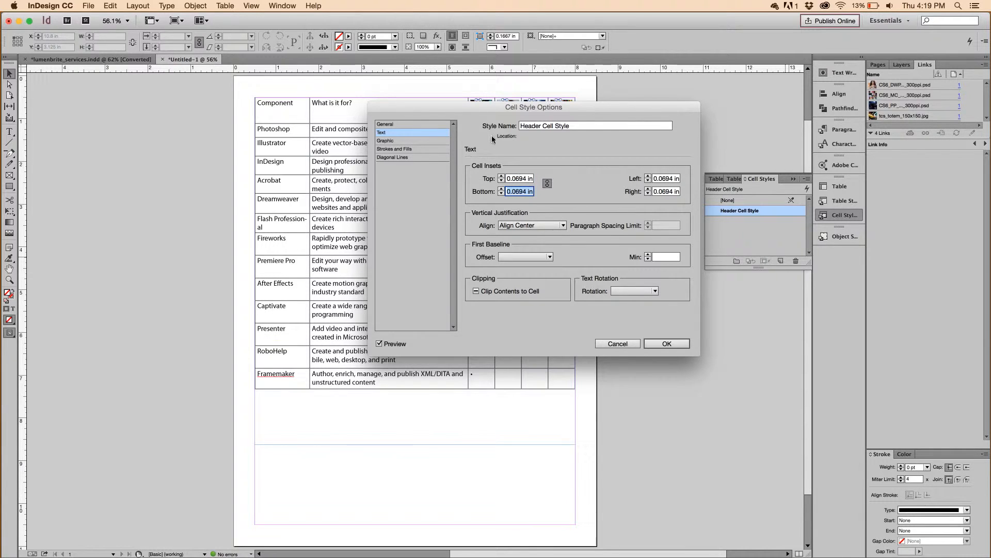
Set the Header Cell Style's cell fill color to the dark gray swatch C=20 M=15 Y=9 K=78
left_click(425, 141)
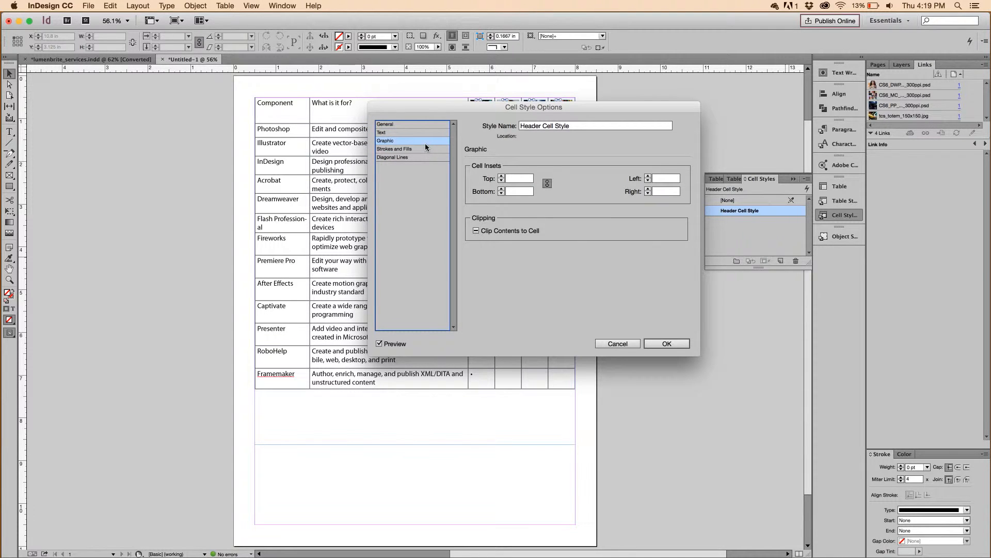
left_click(410, 150)
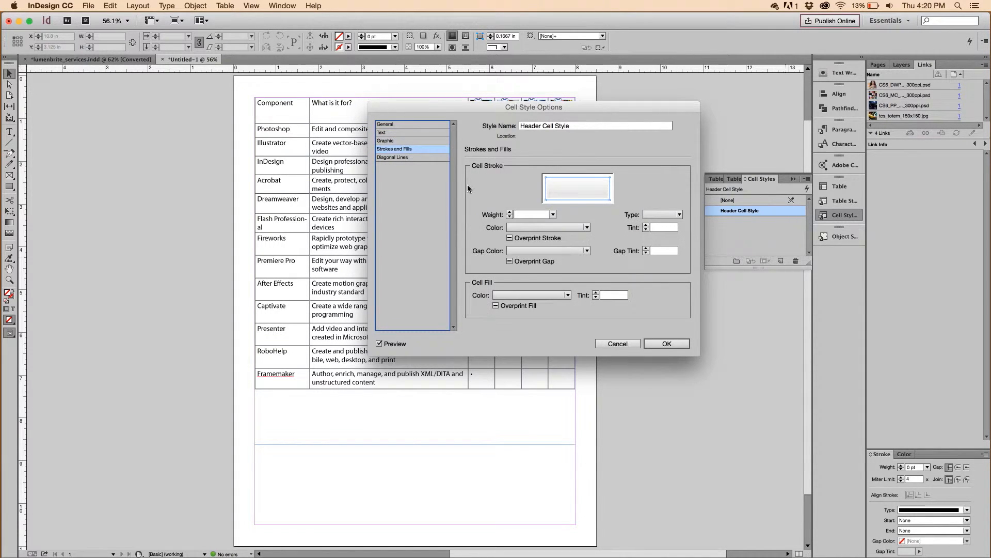
left_click(568, 297)
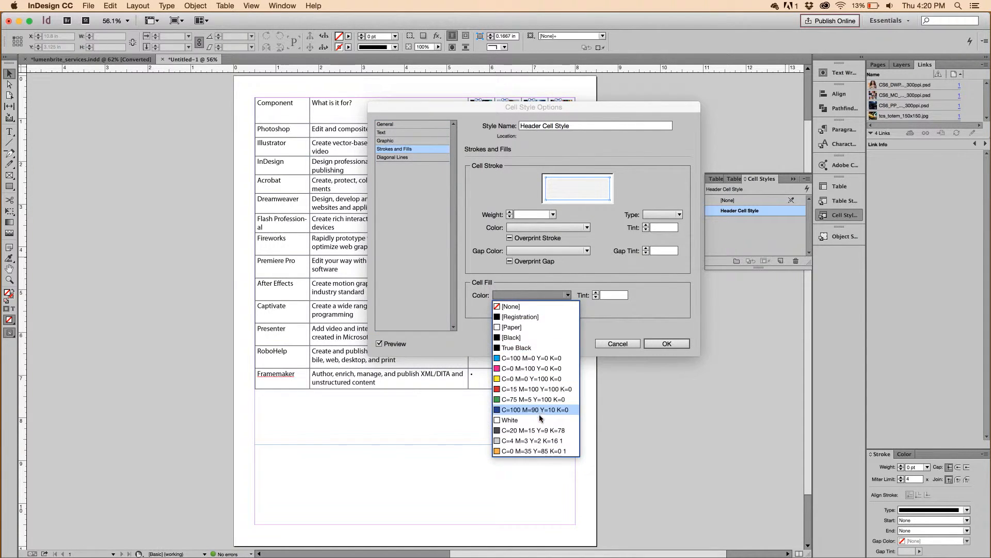
left_click(540, 431)
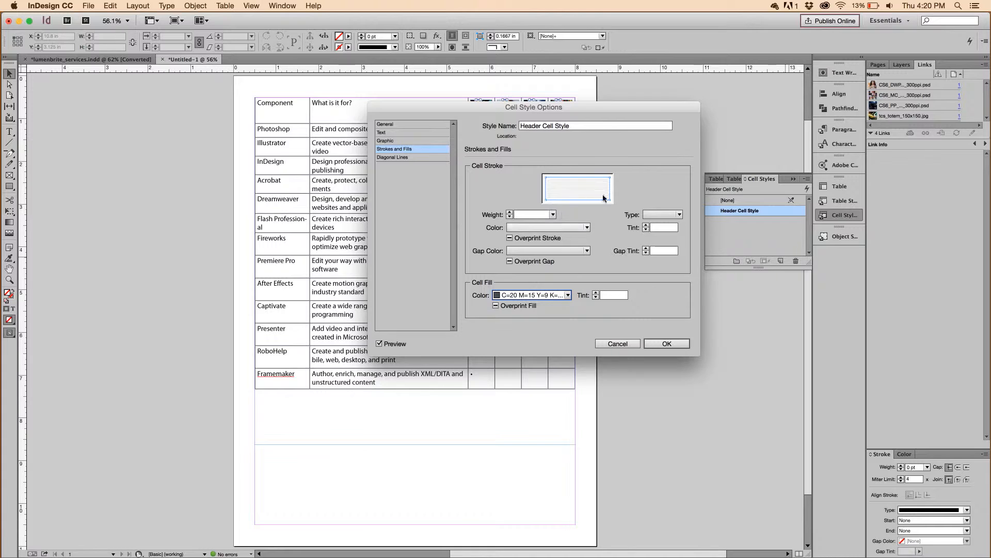
Give the Header Cell Style a 1 pt solid cell stroke in the C=20 M=15 Y=9 K=78 swatch and save the style
left_click(510, 213)
left_click(537, 227)
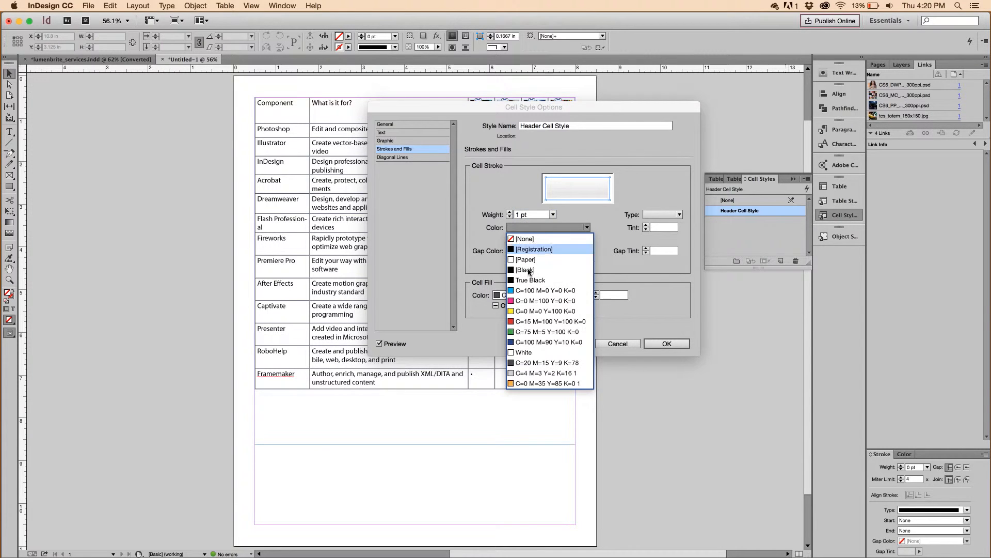
left_click(537, 363)
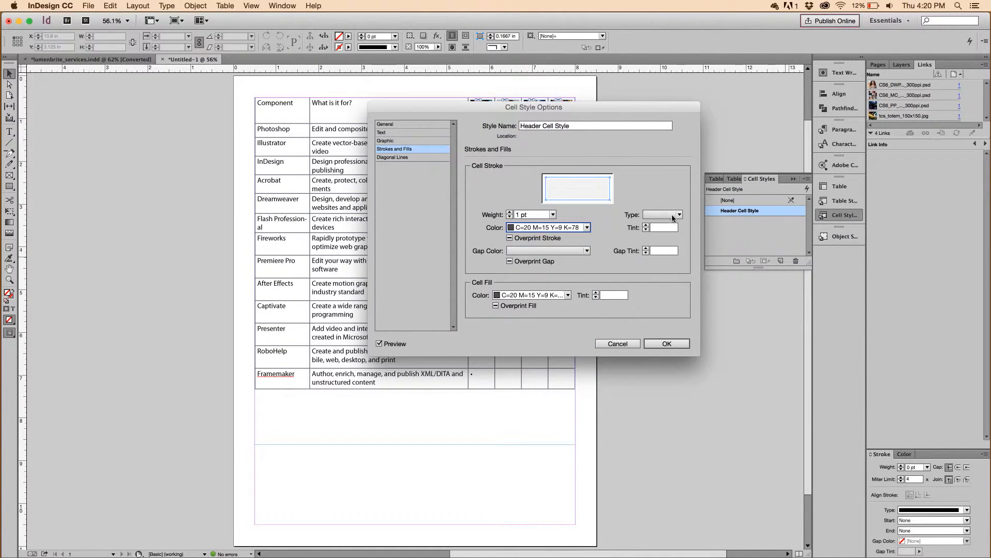
left_click(672, 218)
left_click(671, 224)
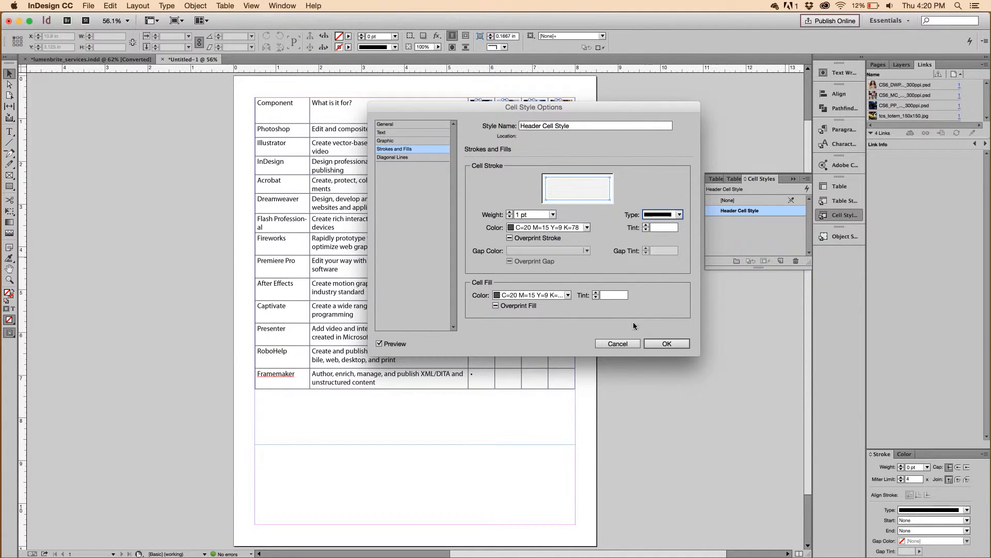
left_click(662, 344)
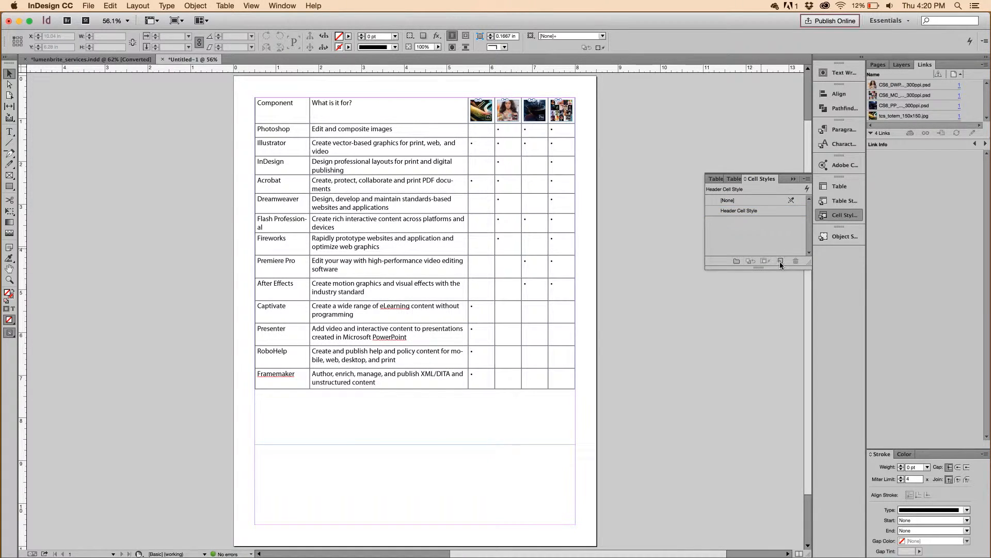
Create a cell style named "Body Cell Style" that uses the Body Table Text paragraph style
left_click(781, 261)
left_click(781, 262)
left_click(783, 232)
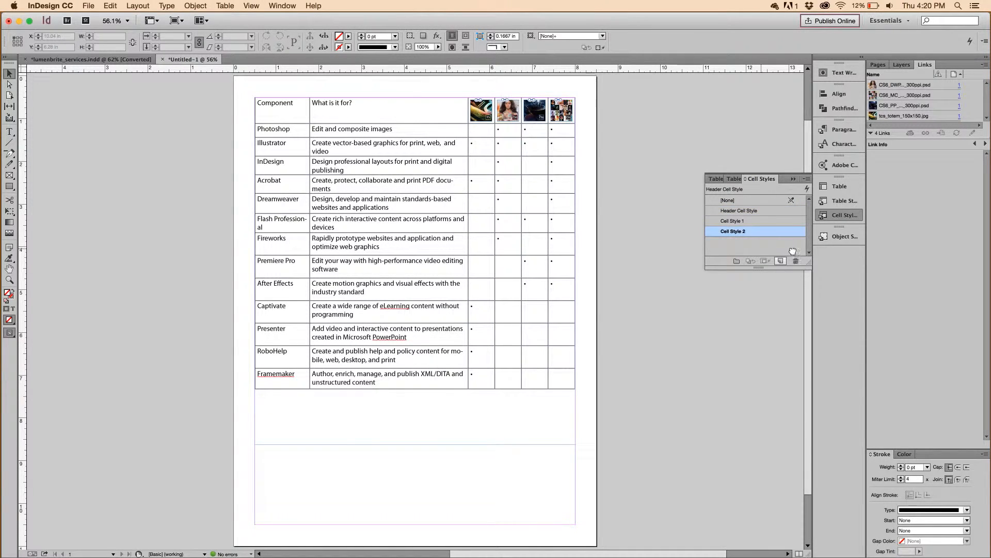
left_click(796, 261)
left_click(771, 221)
double_click(771, 221)
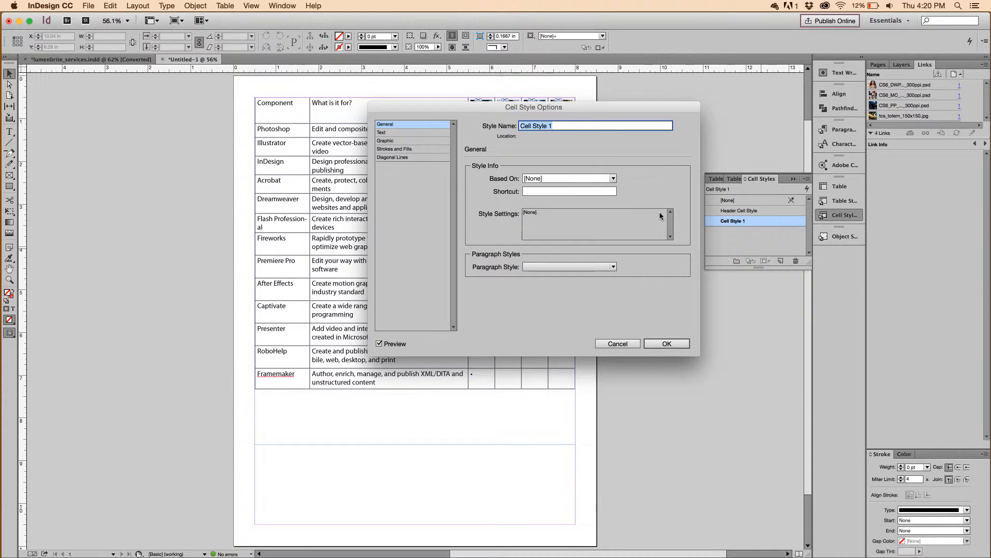
type("Boody Cell ")
type("Dtyl")
key("BackSpace")
key("BackSpace")
key("BackSpace")
type("tyle")
left_click(575, 268)
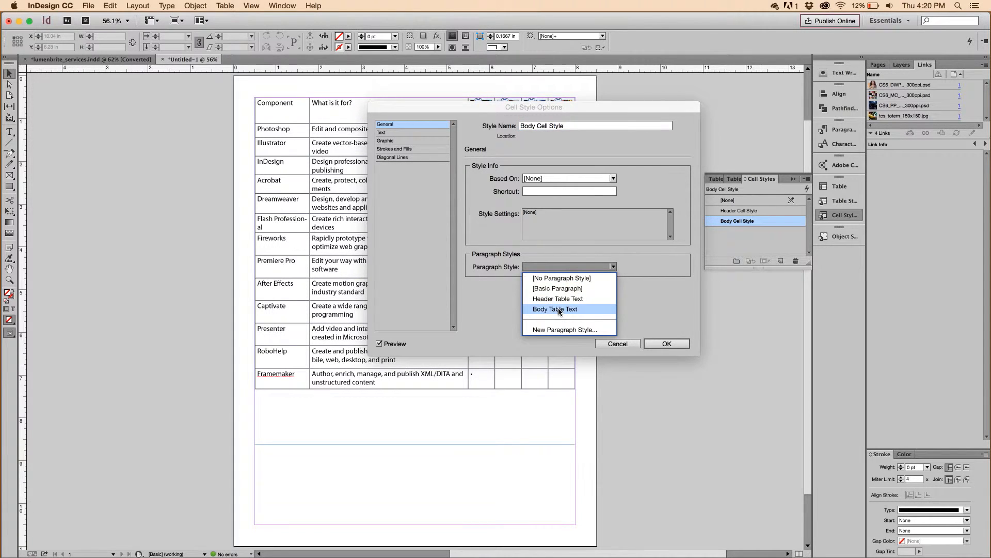
left_click(559, 310)
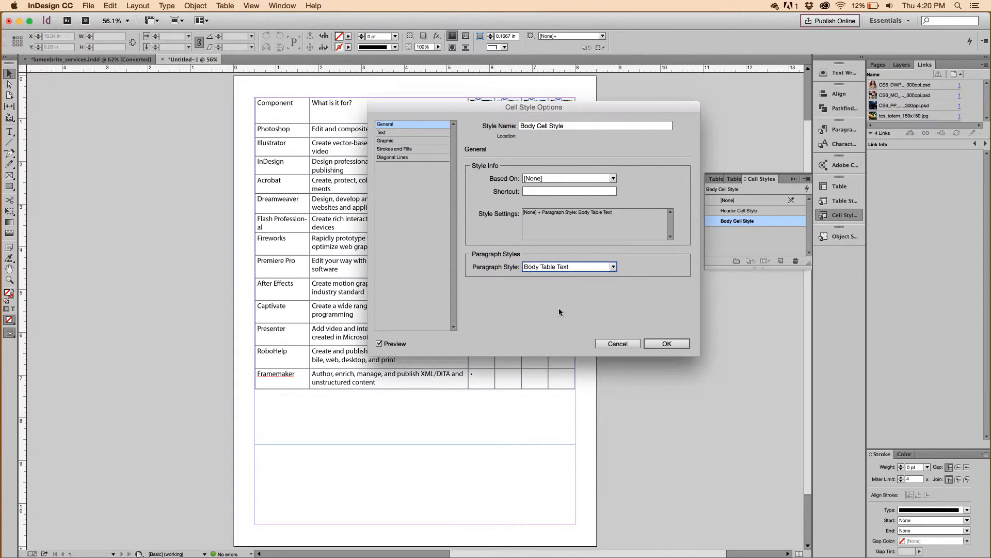
Set the Body Cell Style's linked cell insets to 5 px
left_click(422, 133)
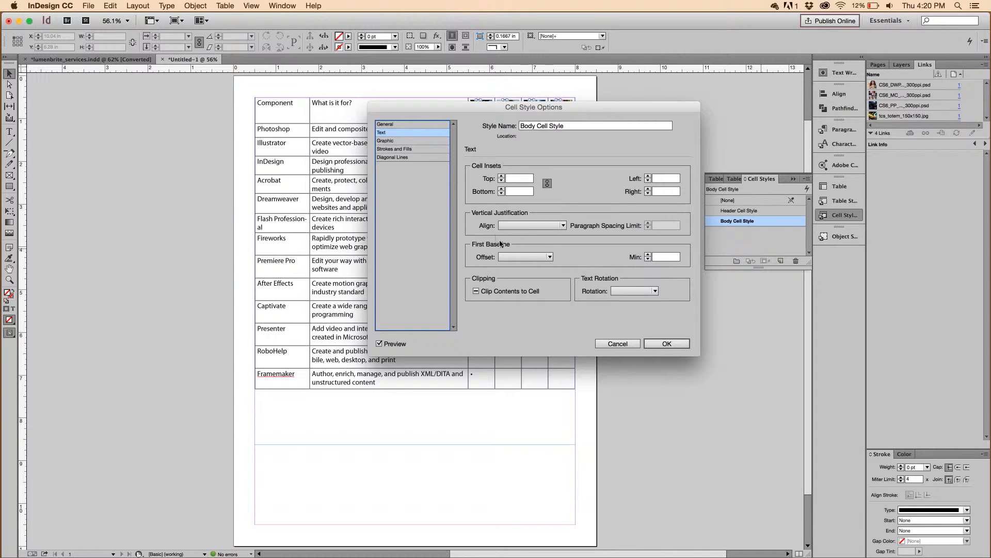
left_click(520, 180)
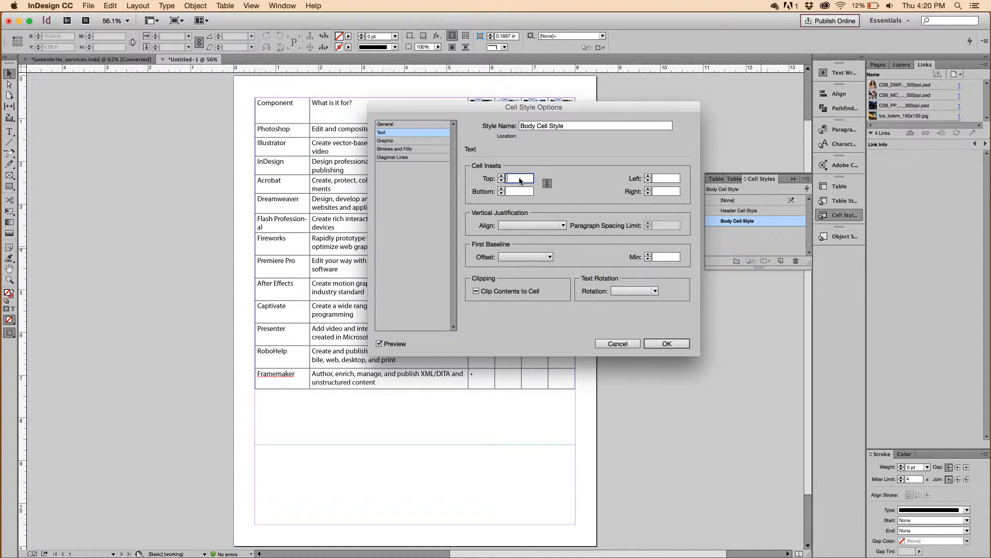
type("5px")
key("Tab")
Give the Body Cell Style a 1 pt solid cell stroke in the C=20 M=15 Y=9 K=78 swatch and save the style
left_click(420, 149)
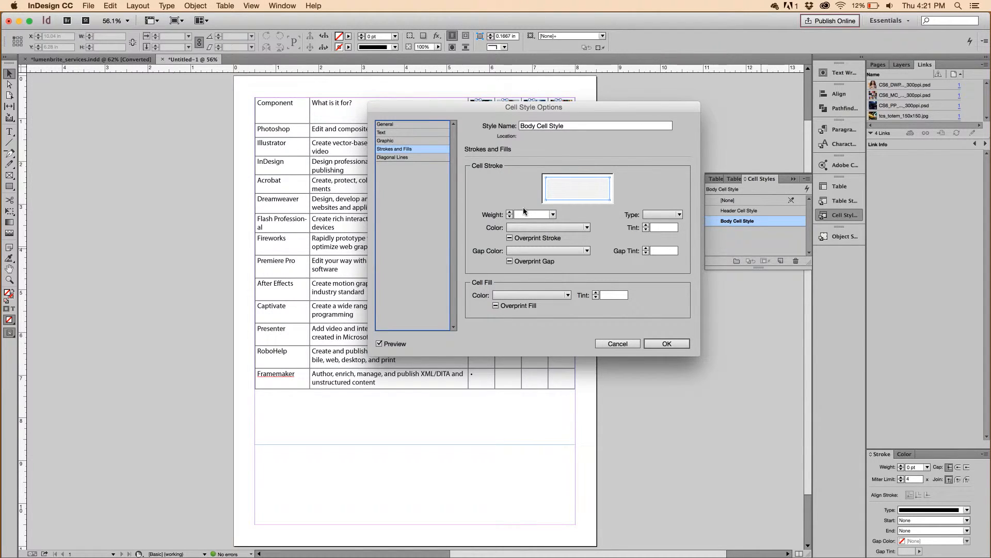
left_click(509, 213)
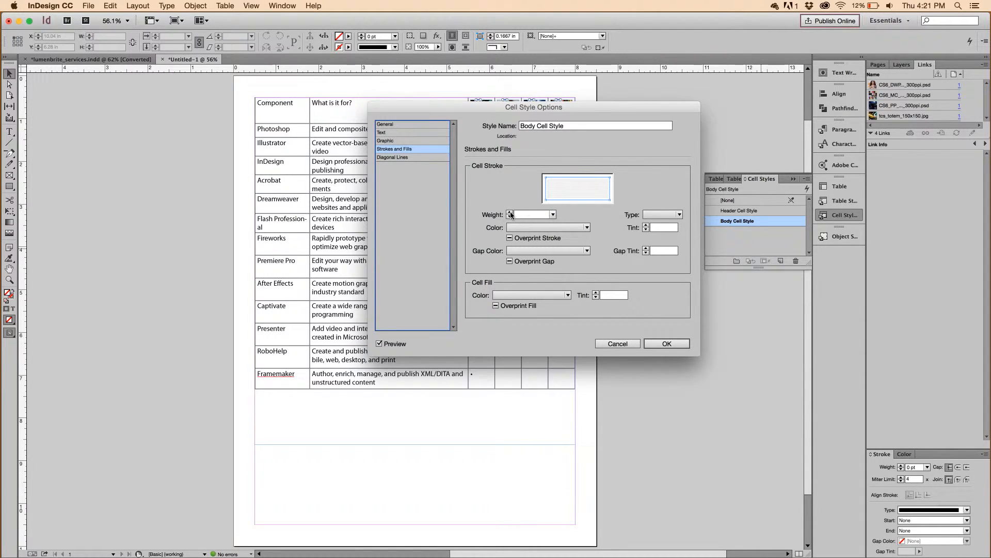
left_click(663, 214)
left_click(654, 227)
left_click(587, 227)
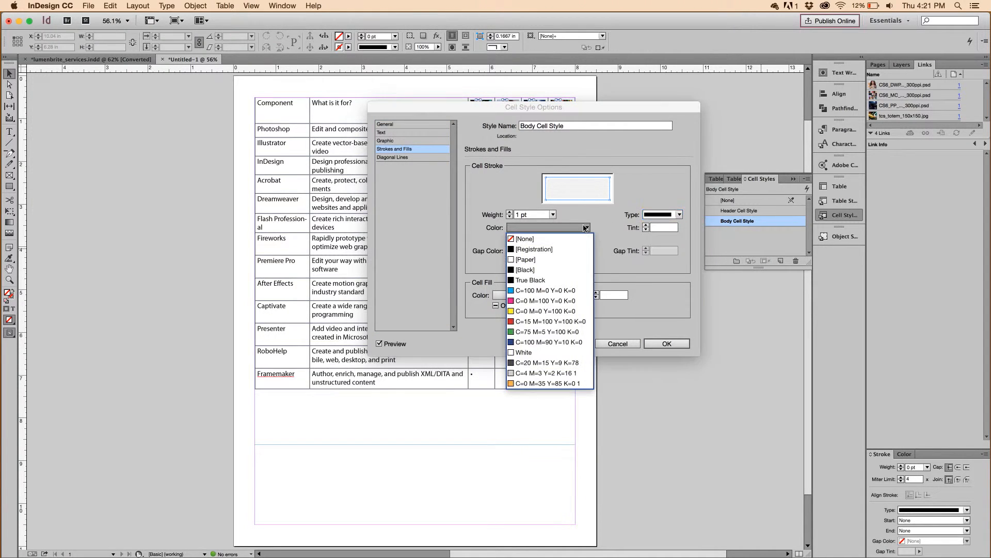
left_click(546, 363)
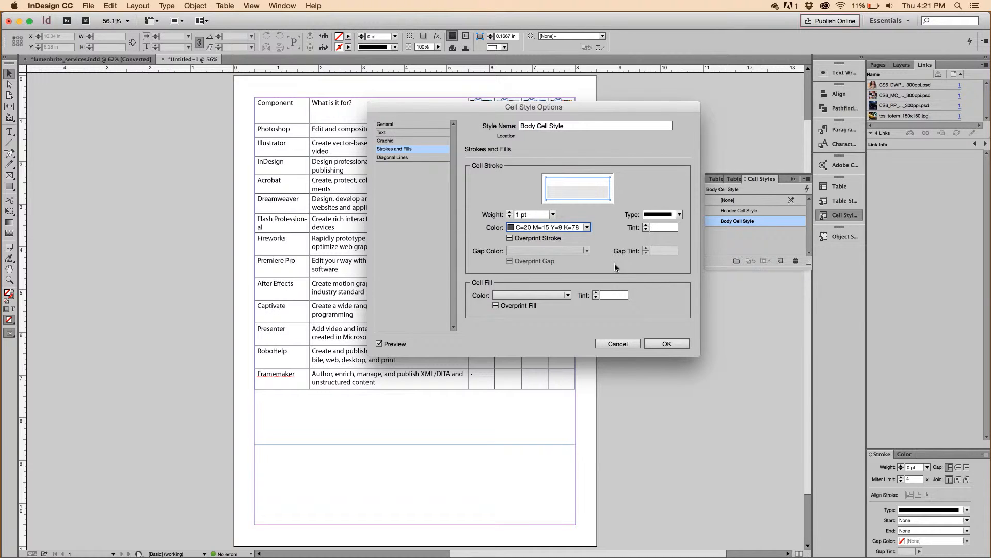
left_click(662, 344)
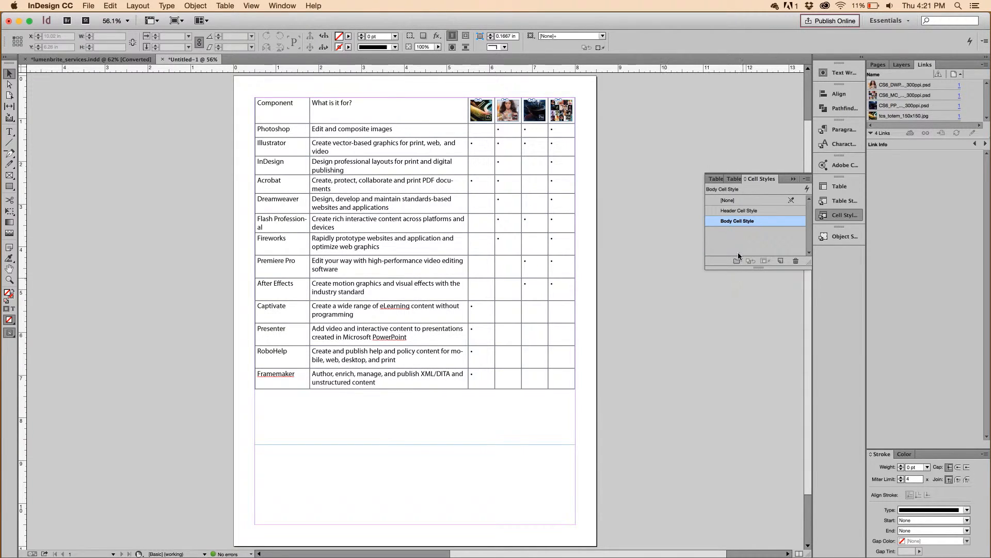
Create a new table style named "Products Table"
left_click(733, 180)
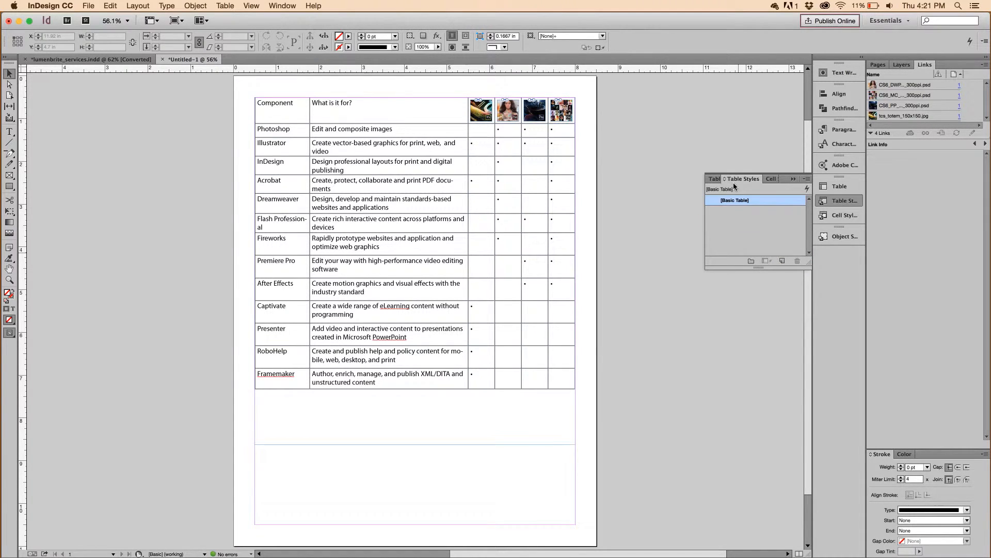
left_click(783, 260)
double_click(760, 214)
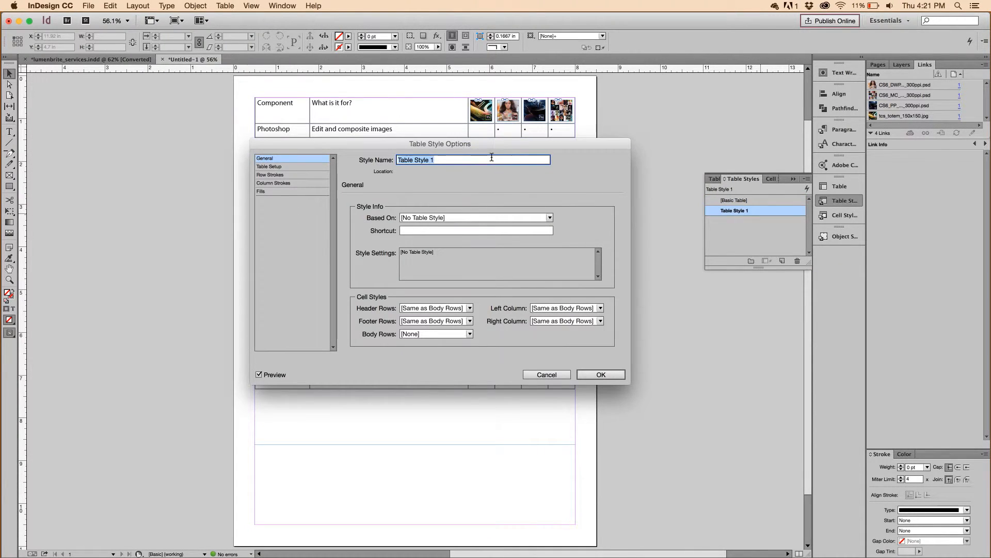
key("BackSpace")
type("Prod")
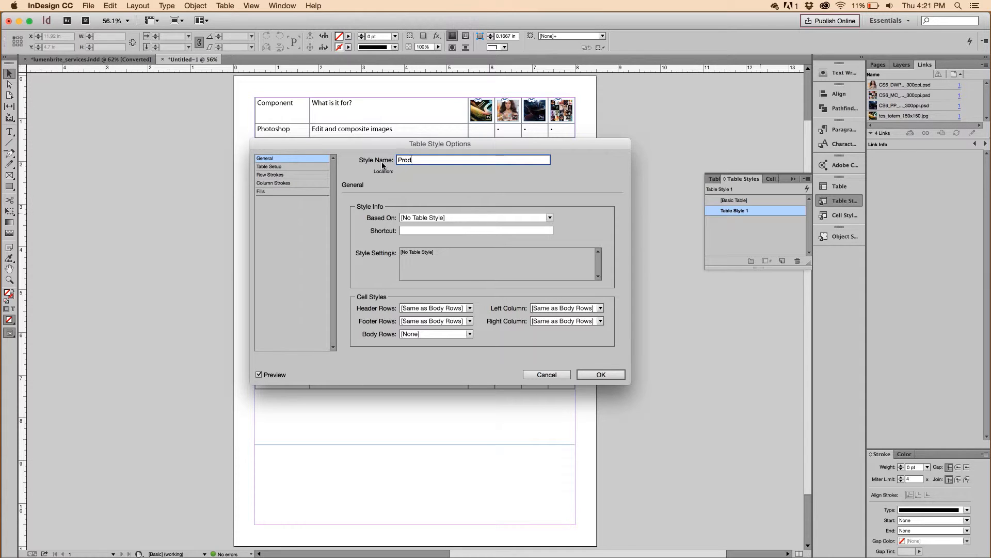
type("ucts Table")
Assign the Header Cell Style to the Products Table style's header rows and the Body Cell Style to its body rows
left_click(469, 308)
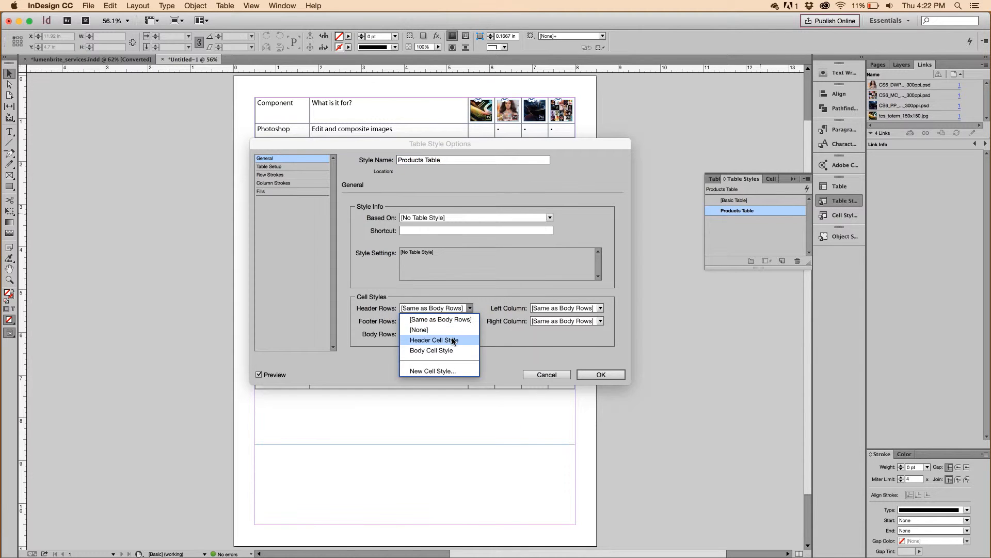
left_click(452, 339)
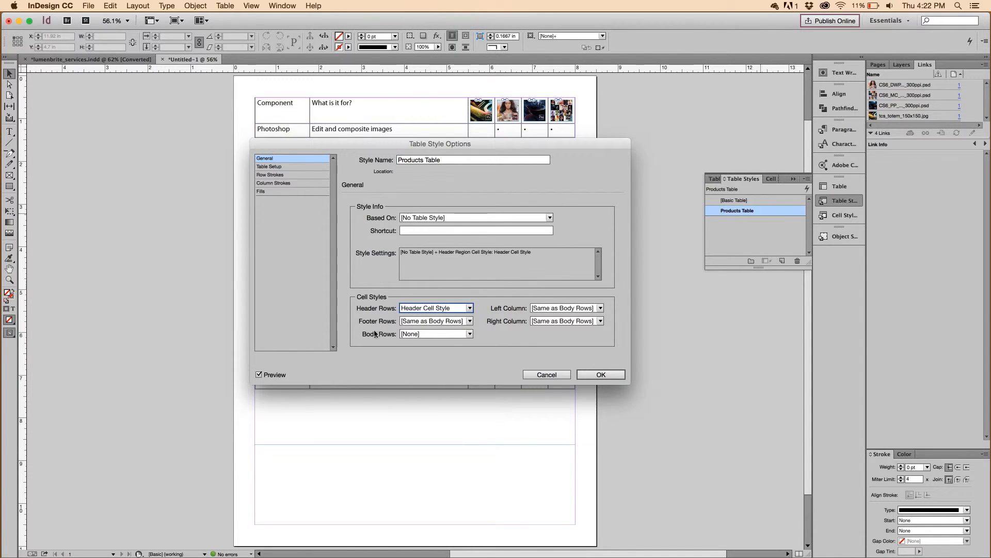
left_click(469, 334)
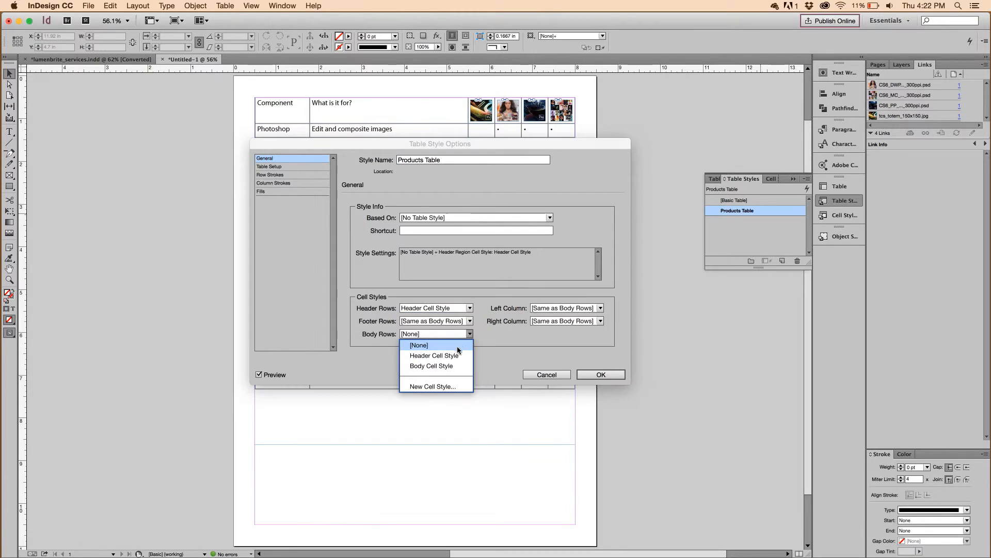
left_click(450, 367)
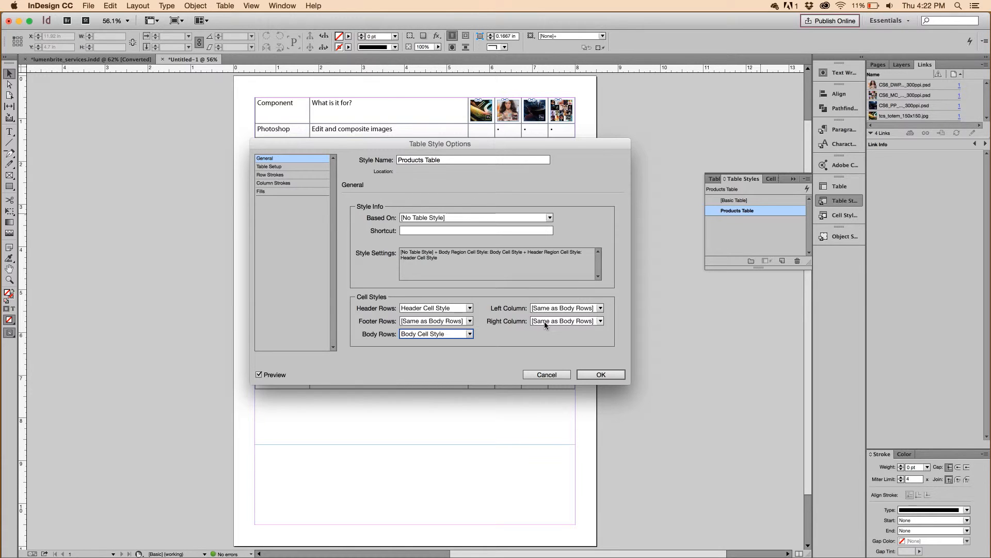
Set the Products Table style's table border color to the dark gray swatch C=20 M=15 Y=9 K=78
left_click(314, 166)
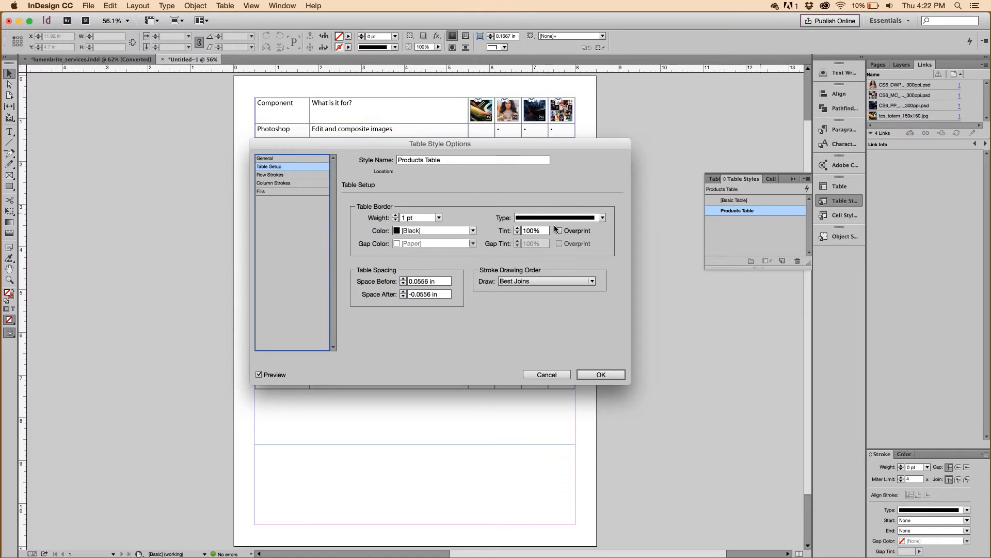
left_click(472, 230)
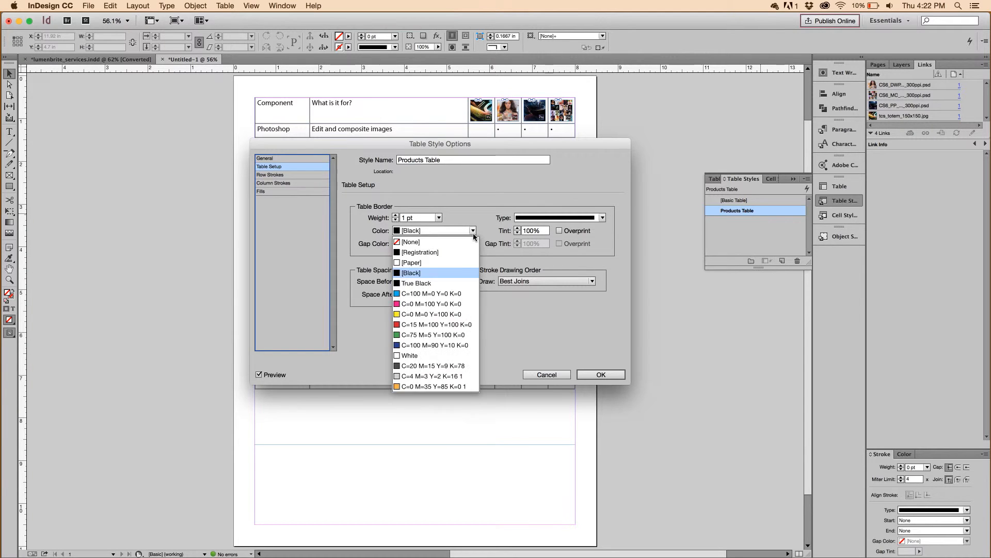
left_click(433, 366)
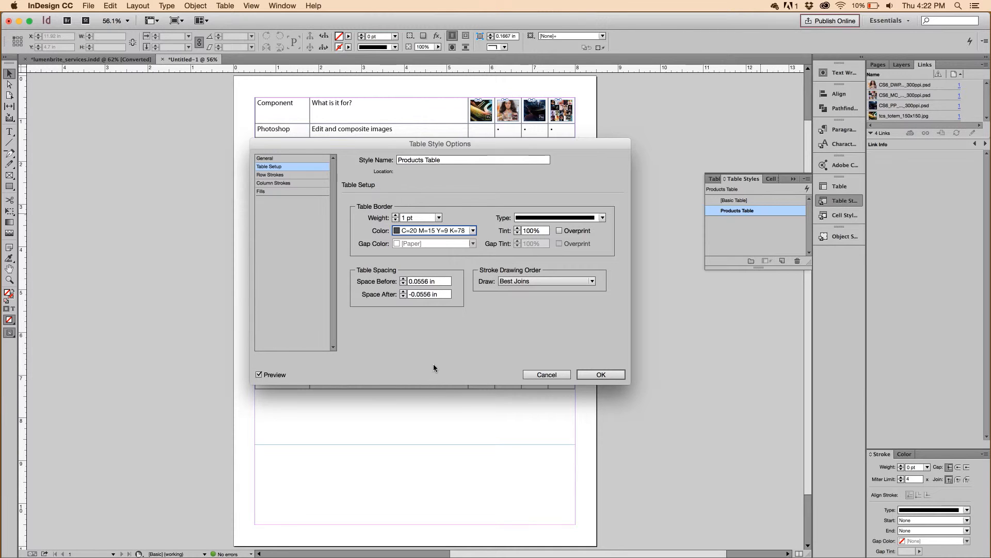
Fill every other row of the Products Table style with the C=4 M=3 Y=2 K=16 1 swatch at 60% tint and save the style
left_click(289, 191)
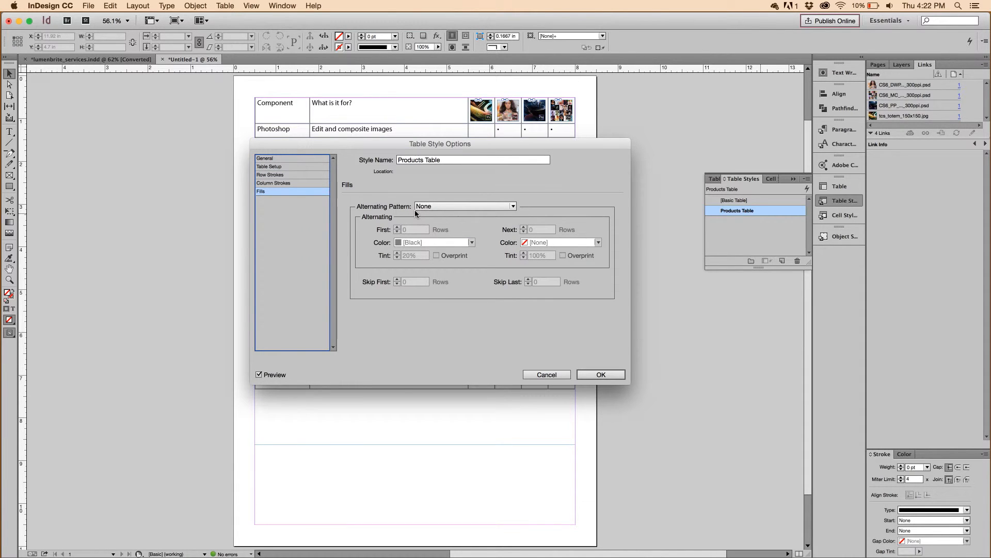
left_click(457, 207)
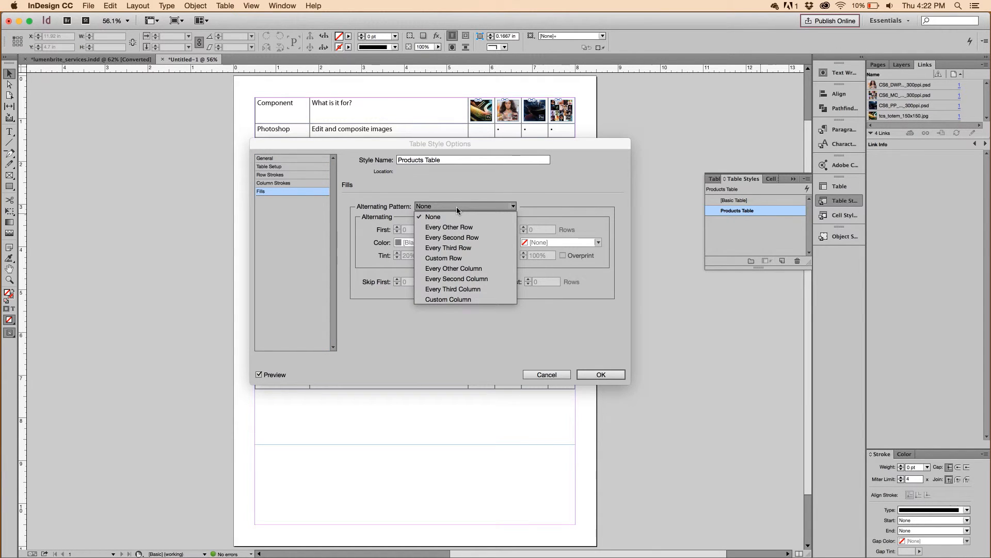
left_click(478, 226)
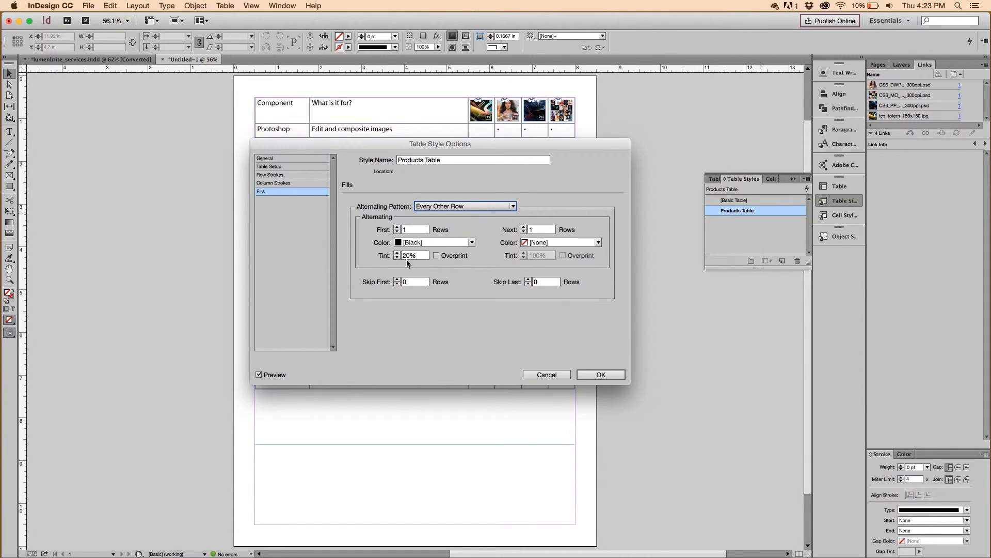
left_click(472, 242)
left_click(435, 387)
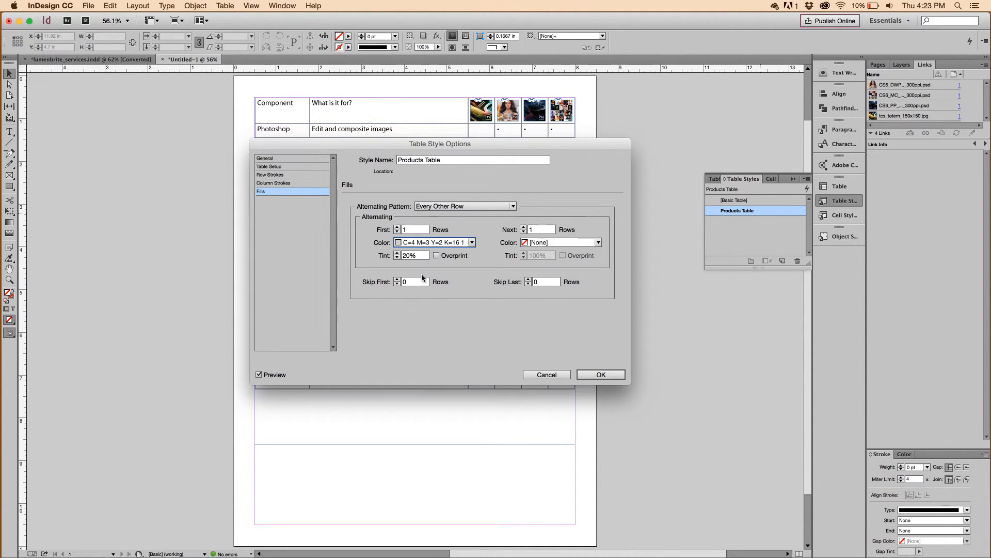
key("Tab")
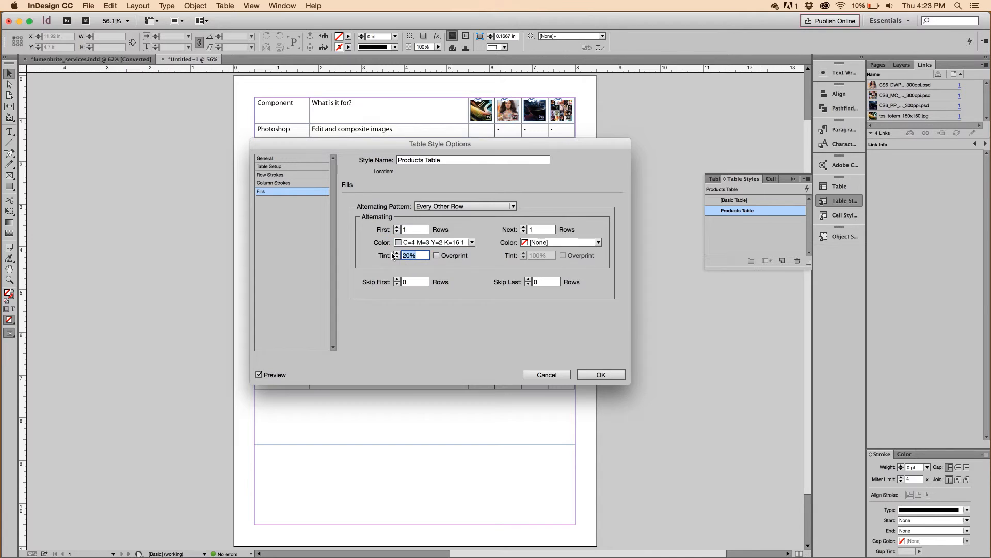
type("60")
left_click(588, 373)
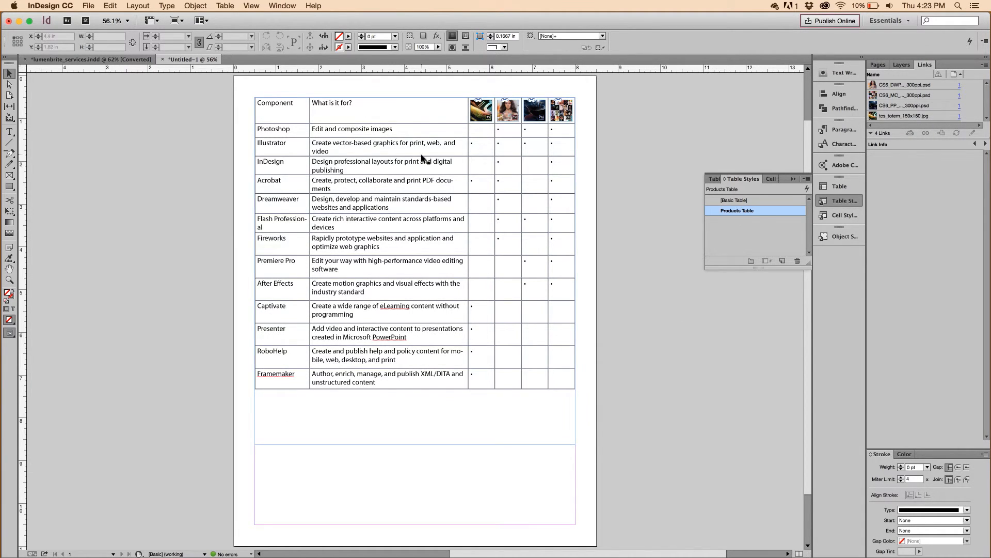
Apply the Products Table style to the entire software comparison table and deselect it
double_click(351, 129)
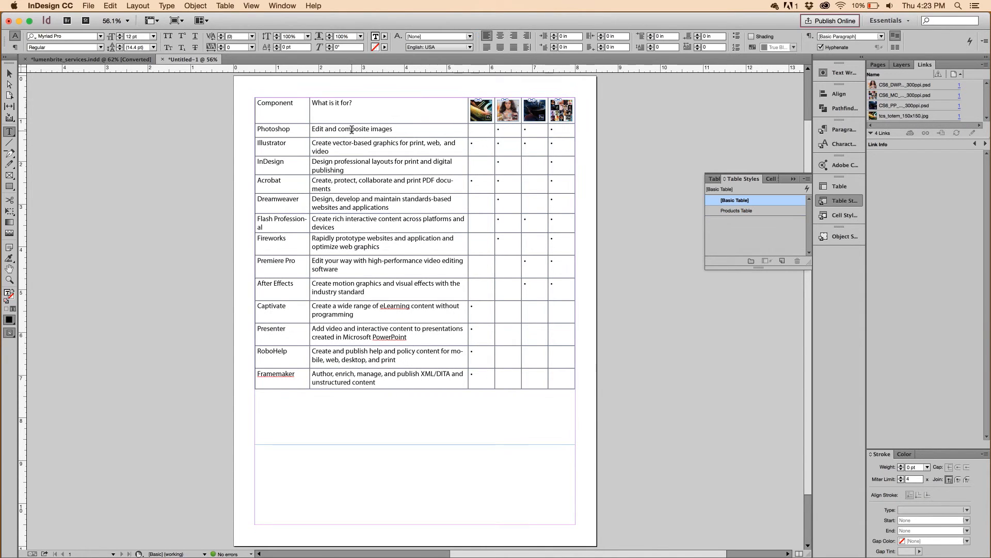
left_click(253, 94)
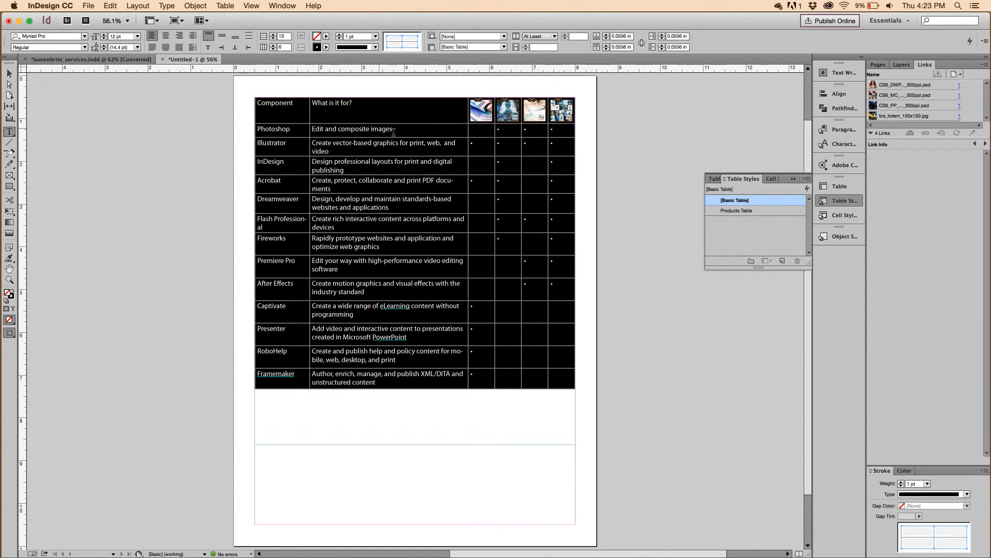
left_click(771, 210)
left_click(653, 224)
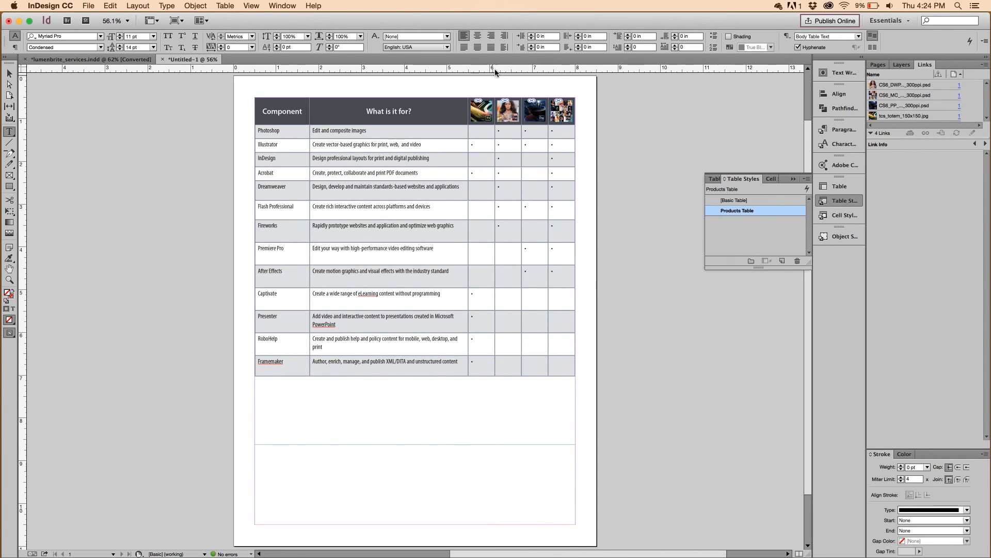
Bring up the settings for the table's row and column sizes, cell alignment and insets
left_click(713, 179)
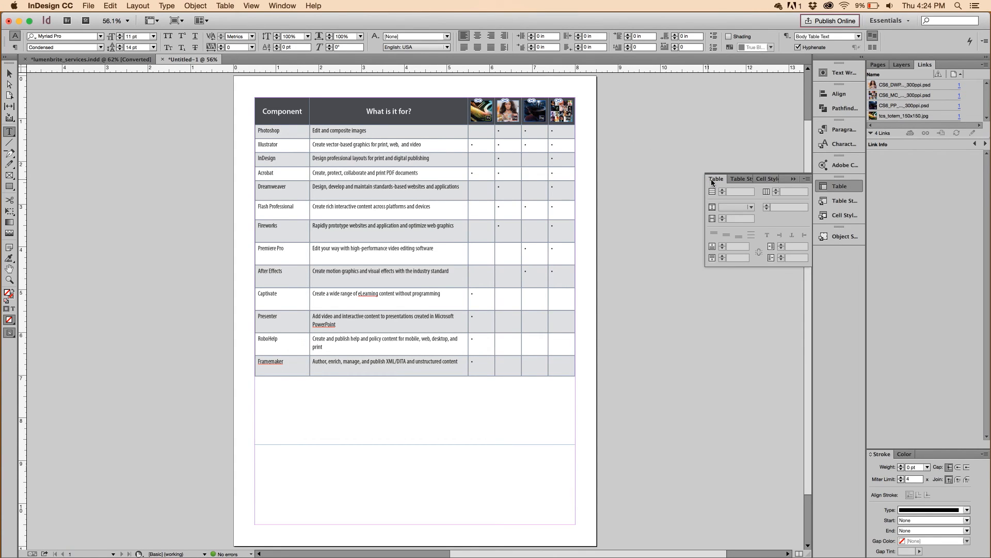